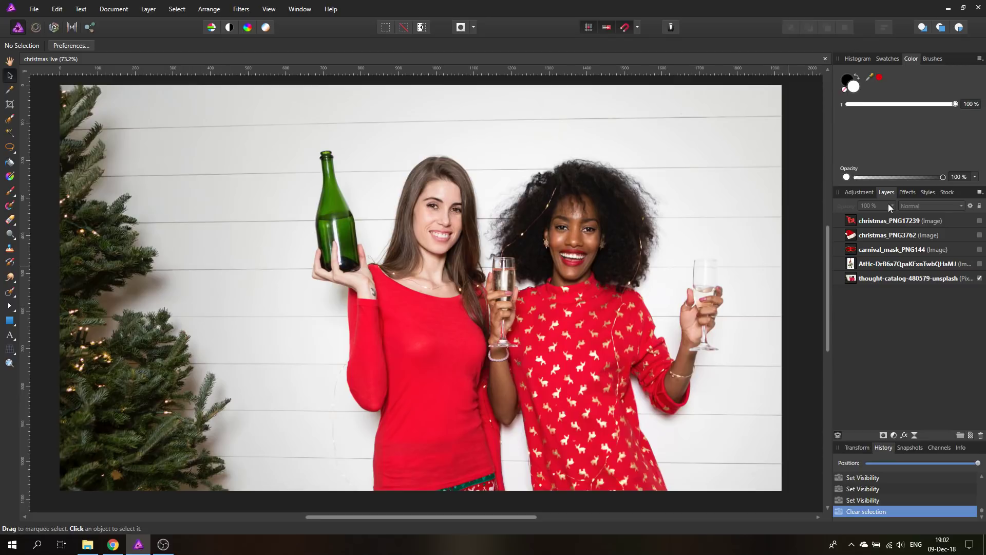
Show the bow, Santa hat, carnival mask and mistletoe image layers, and check the mask's source page in Chrome.
click(980, 220)
click(980, 235)
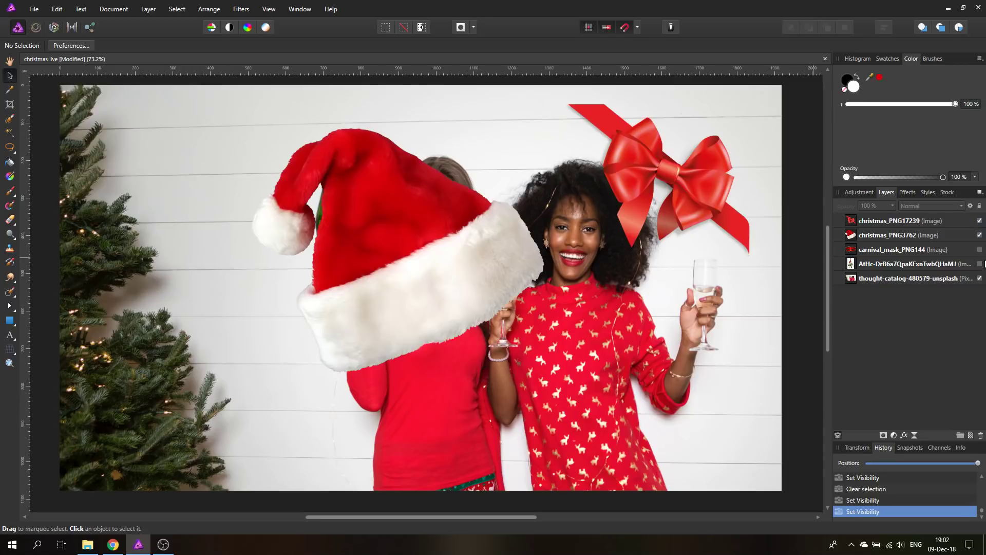
click(979, 249)
click(979, 263)
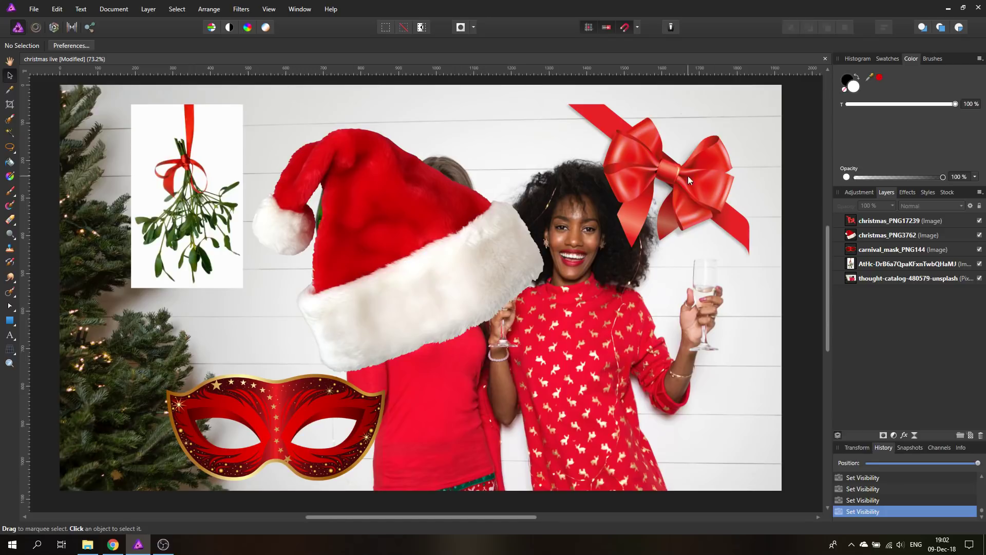
click(113, 544)
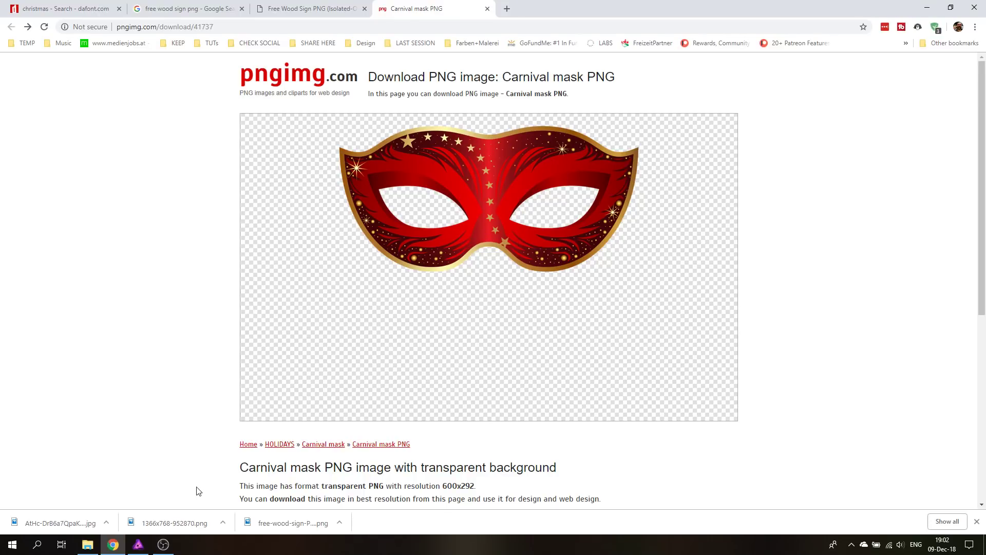
click(133, 548)
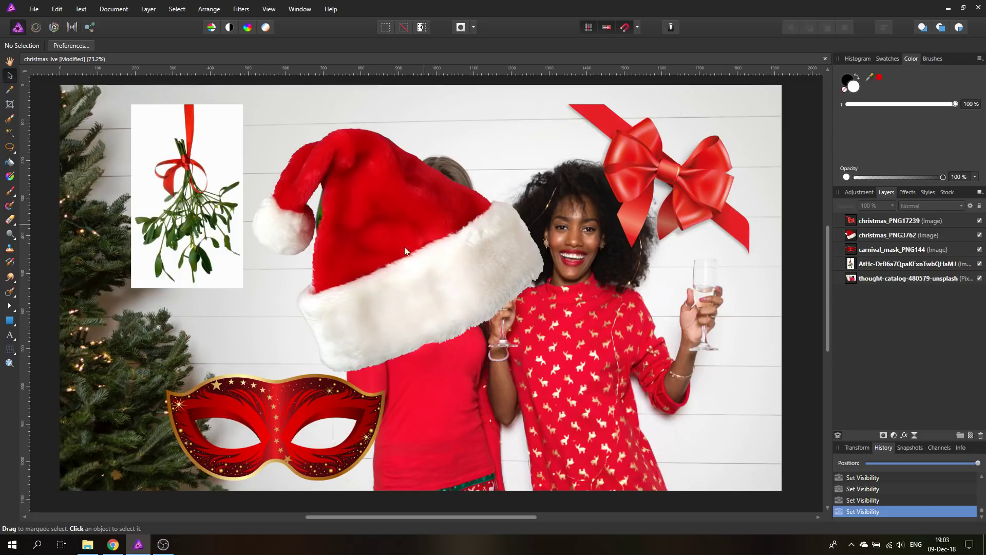
Hide the bow, Santa hat, carnival mask and mistletoe layers, leaving only the background photo visible.
click(980, 221)
click(980, 235)
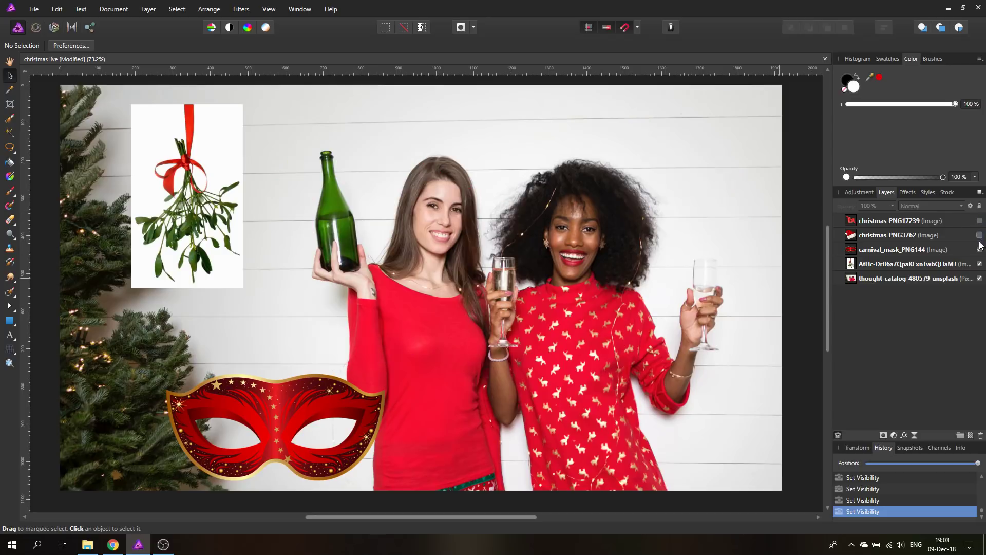
click(979, 250)
click(979, 263)
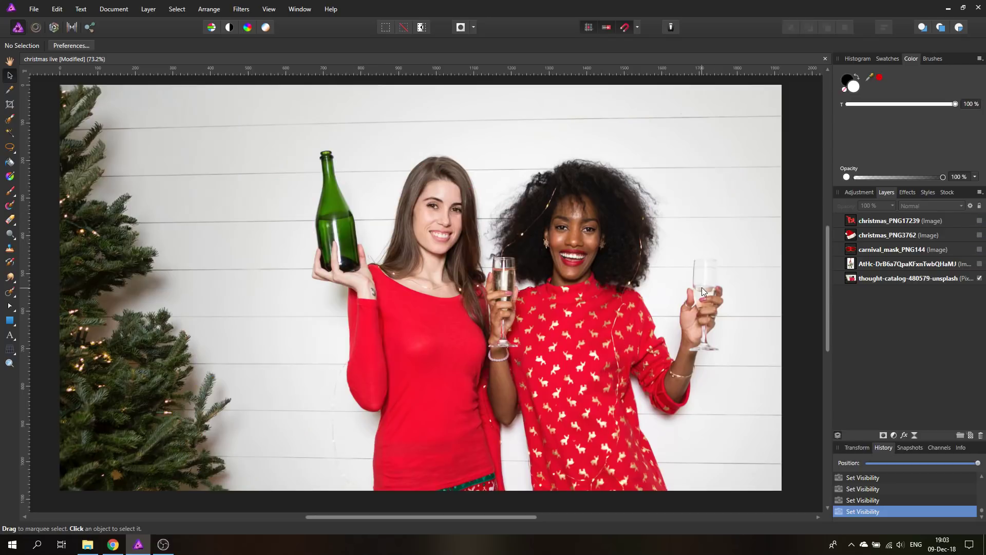
Flip the background photo layer of the two women horizontally and clear the selection.
click(851, 279)
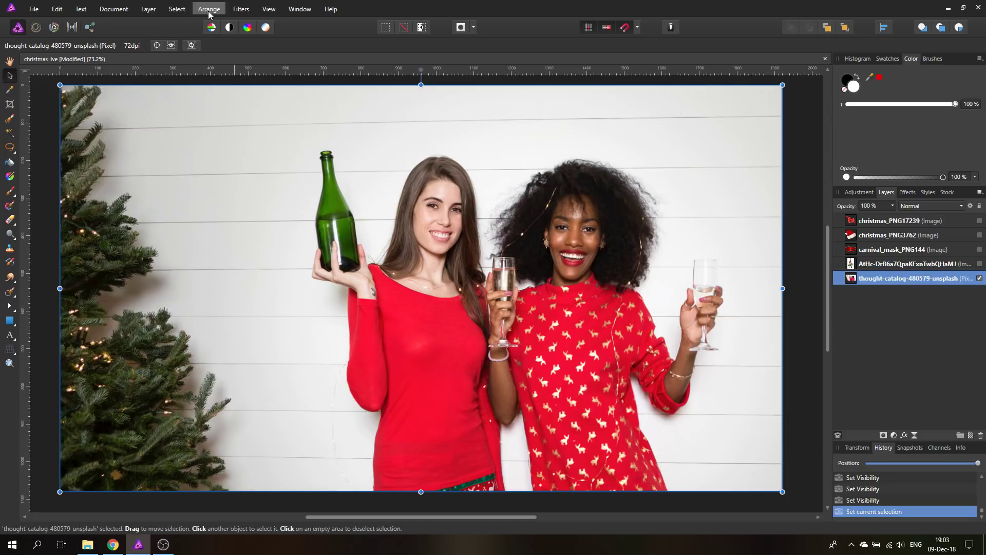
click(181, 10)
mouse_move(209, 9)
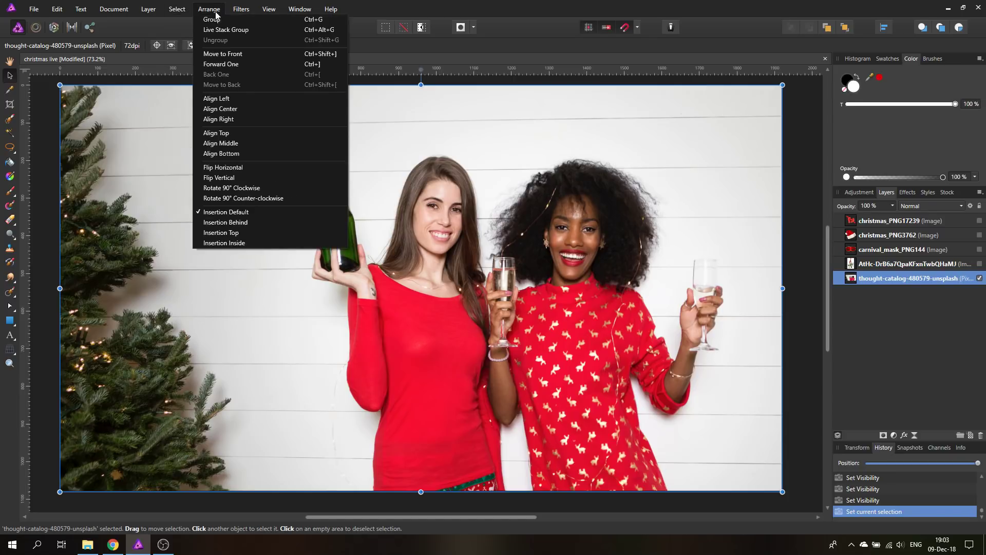
click(238, 168)
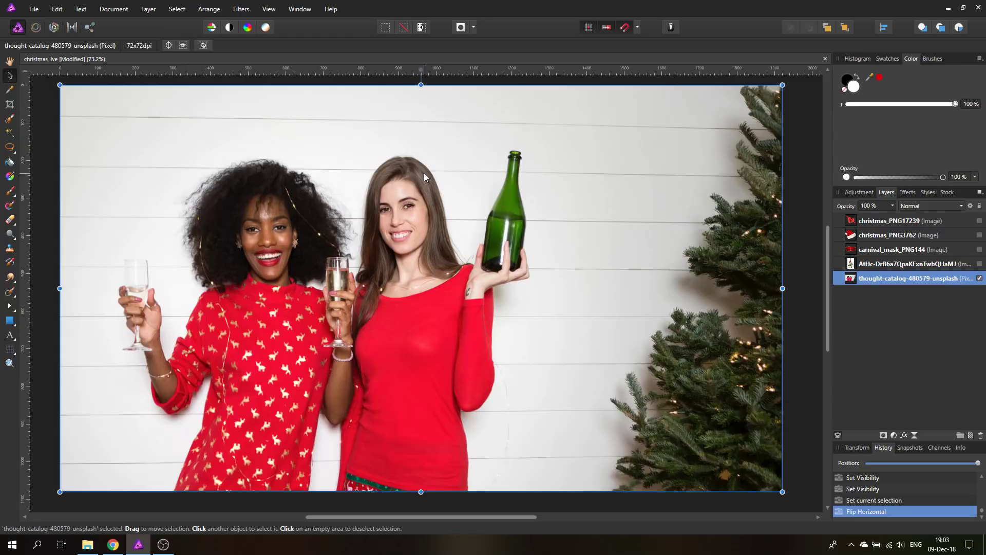
click(808, 330)
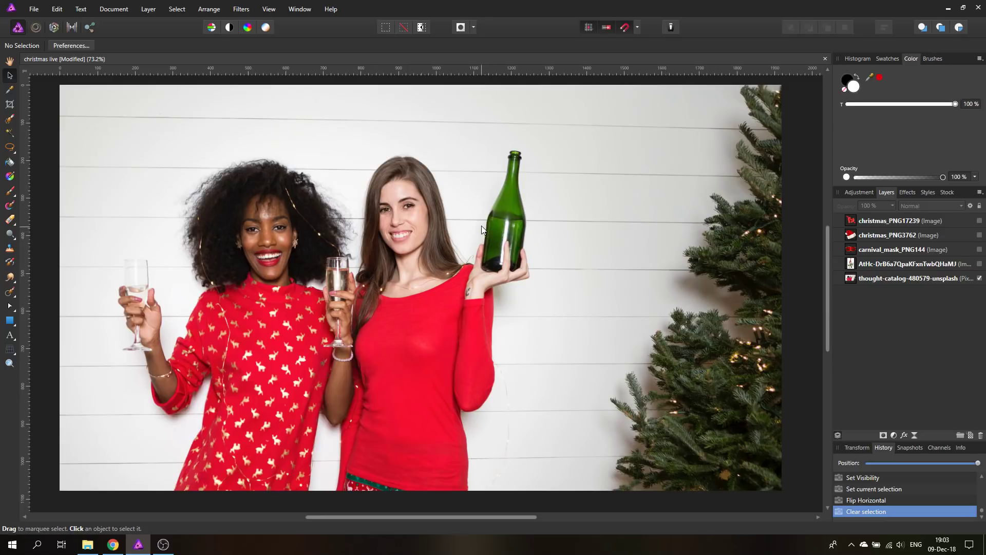
Show the red bow layer and move the bow into the photo's upper-right corner, overlapping the edges.
click(980, 221)
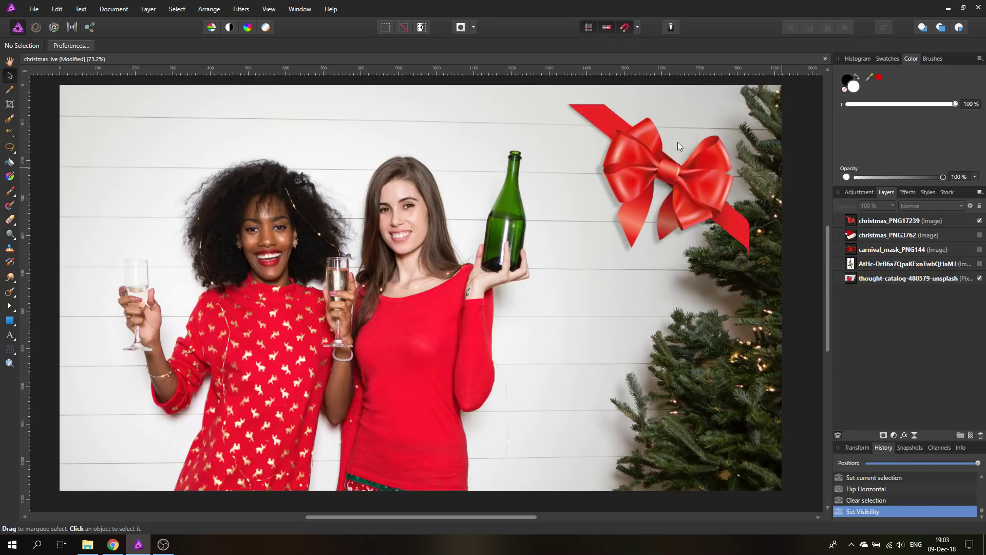
drag(665, 170, 701, 137)
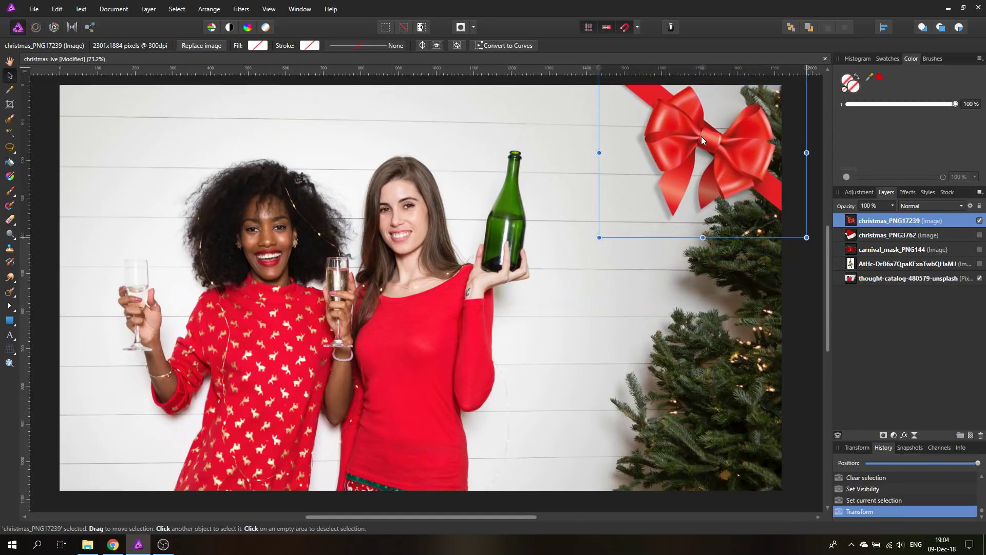
Show the Santa hat layer, scale the hat down and place it on the head of the curly-haired woman.
click(979, 234)
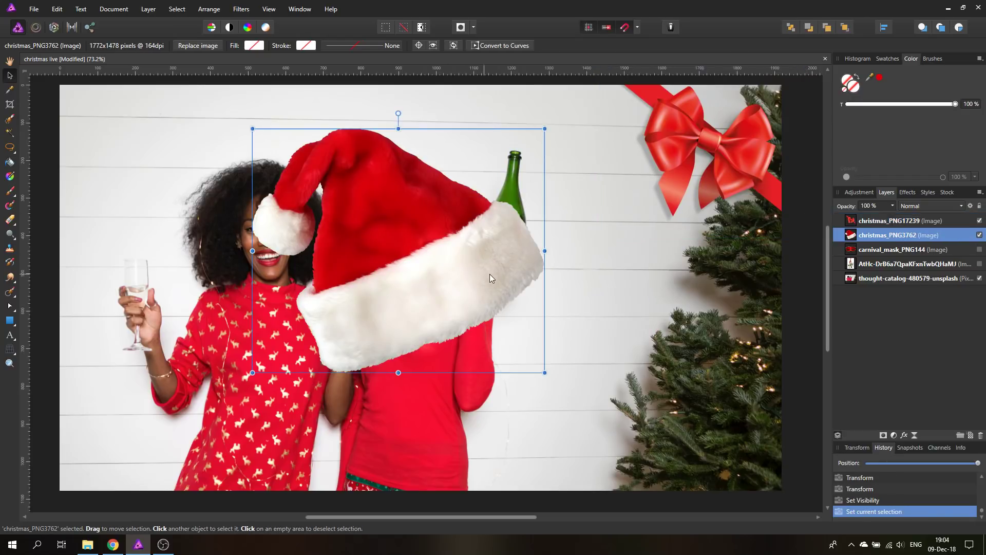
click(489, 273)
drag(545, 373, 466, 307)
drag(416, 236, 279, 179)
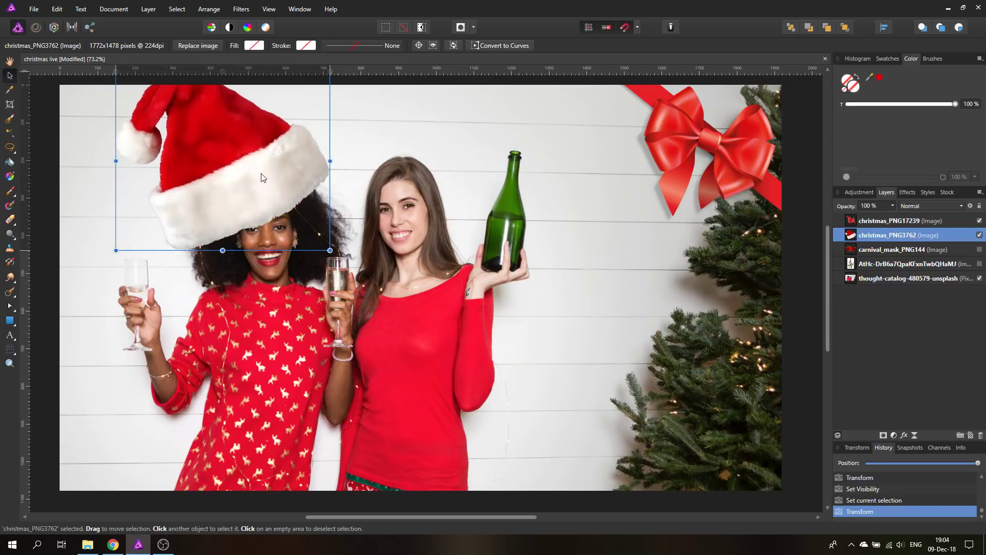
drag(326, 250, 283, 211)
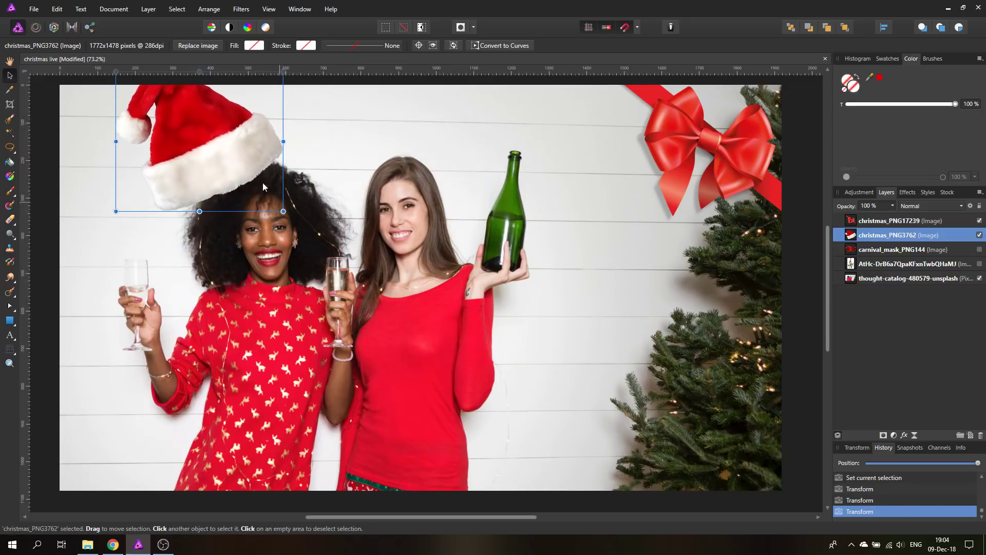
drag(223, 150, 243, 165)
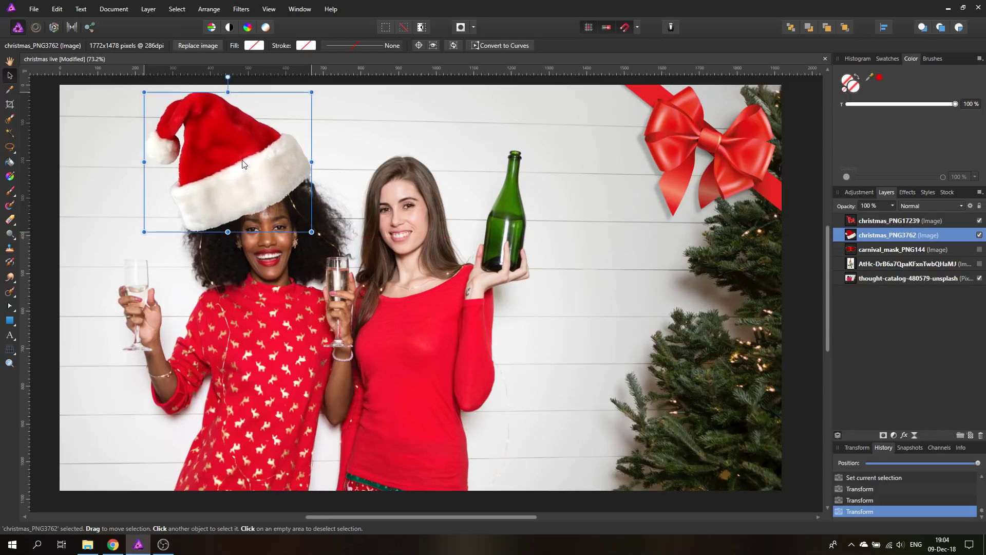
Refine the Santa hat's size and position, making it slightly smaller and fitting it to the curly-haired woman's forehead.
click(289, 254)
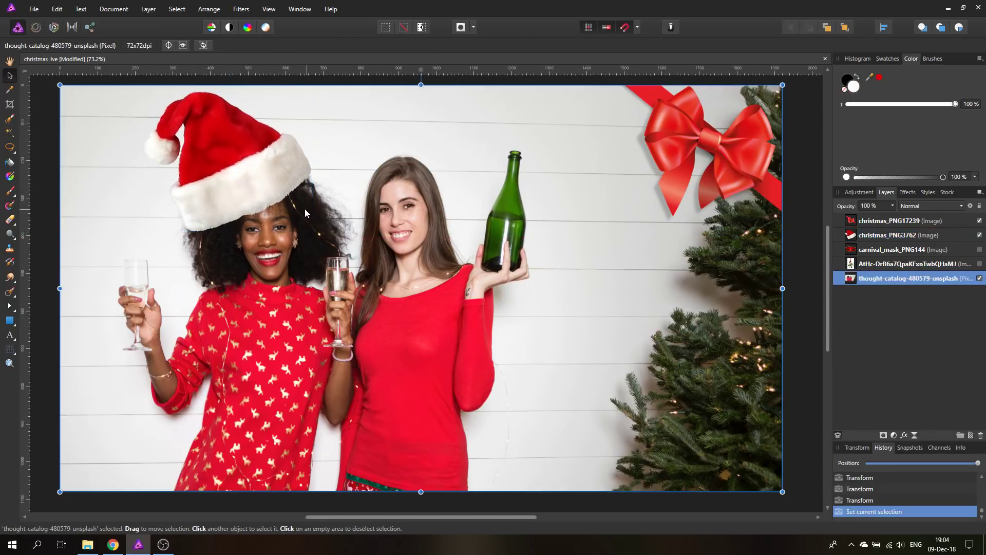
click(271, 188)
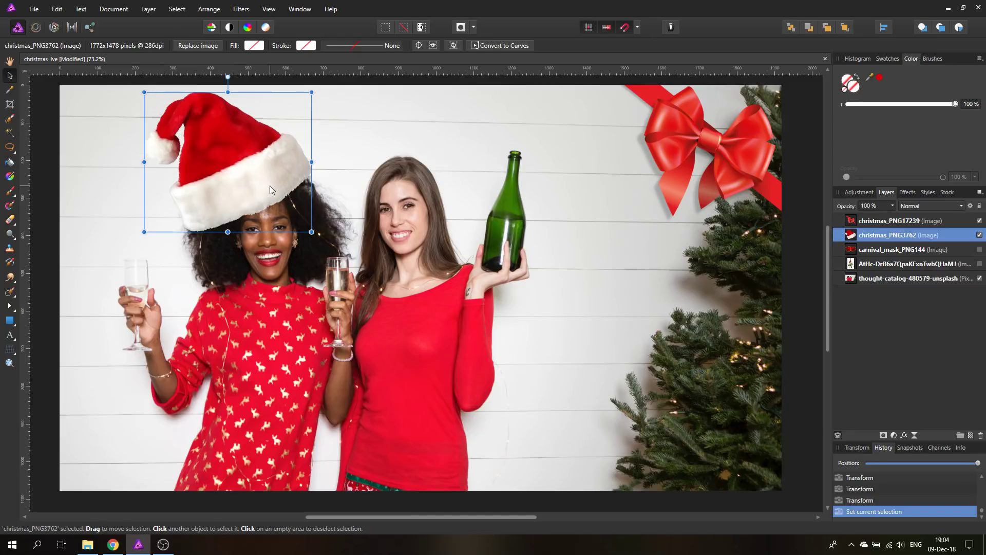
drag(311, 232, 318, 238)
drag(279, 190, 273, 190)
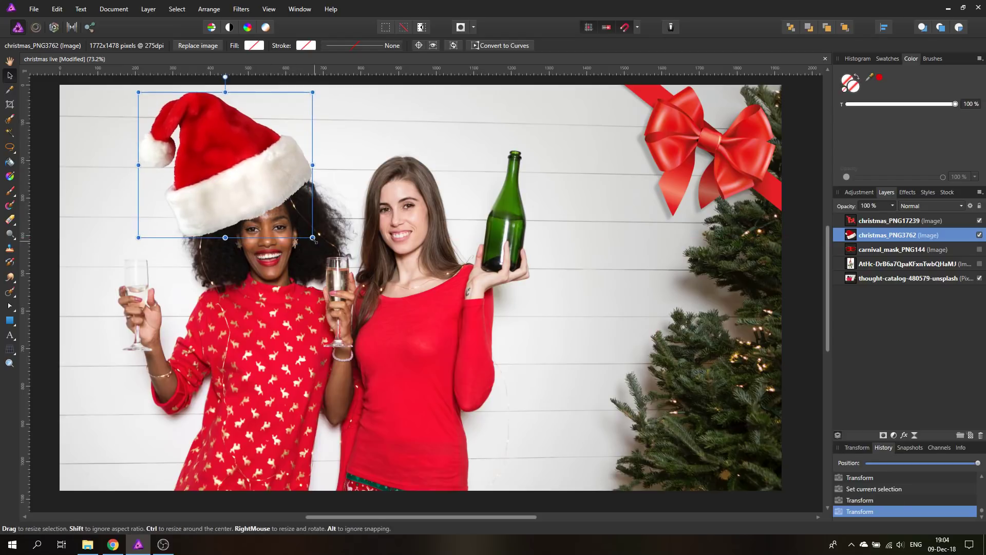
drag(313, 237, 293, 220)
drag(251, 186, 255, 188)
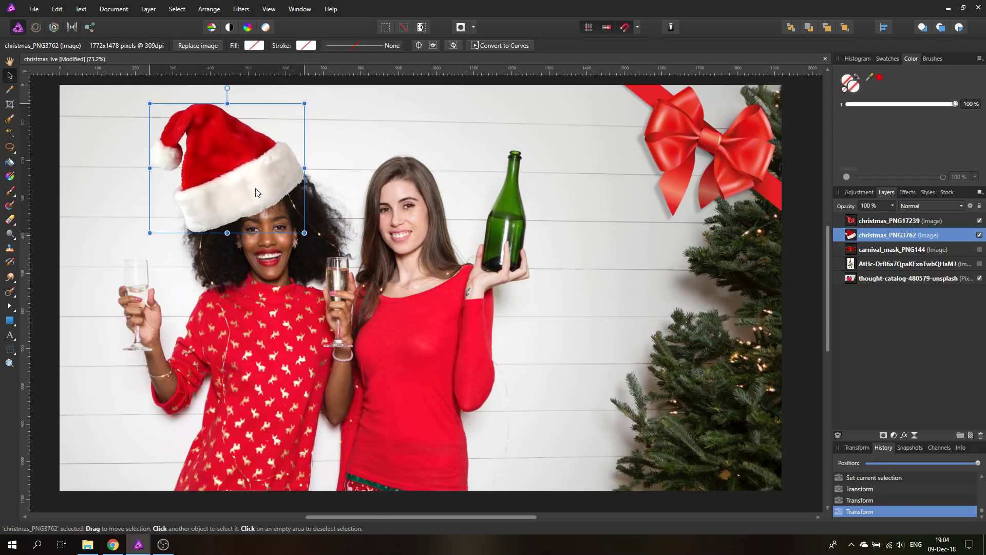
Show the carnival mask layer, then shrink, tilt and position the mask over the eyes of the woman holding the bottle.
click(980, 250)
click(893, 250)
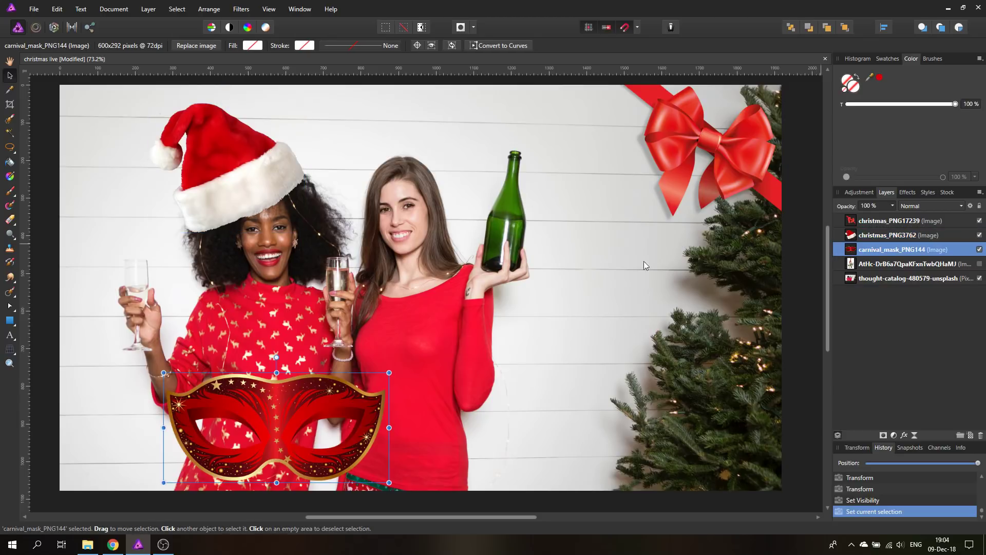
drag(272, 391, 413, 256)
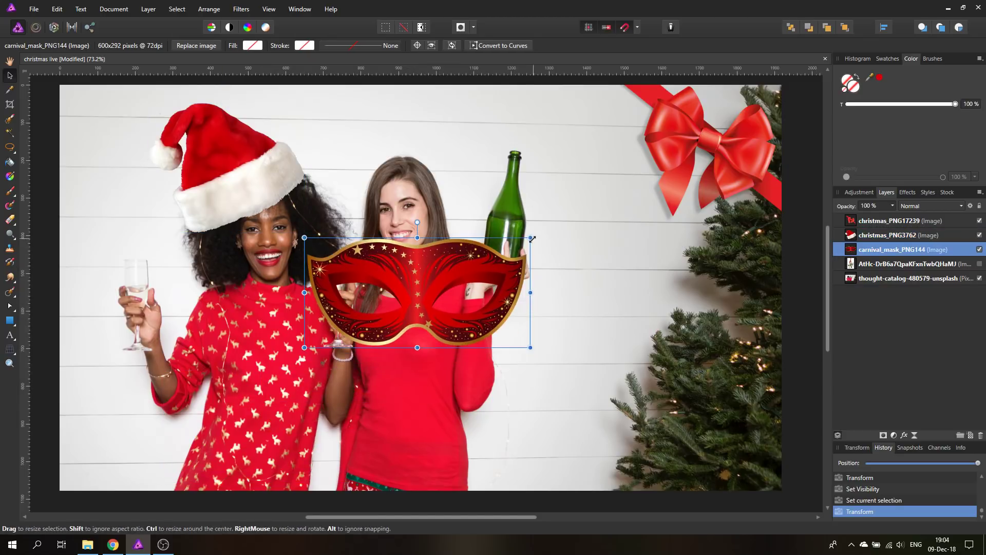
drag(532, 238, 389, 164)
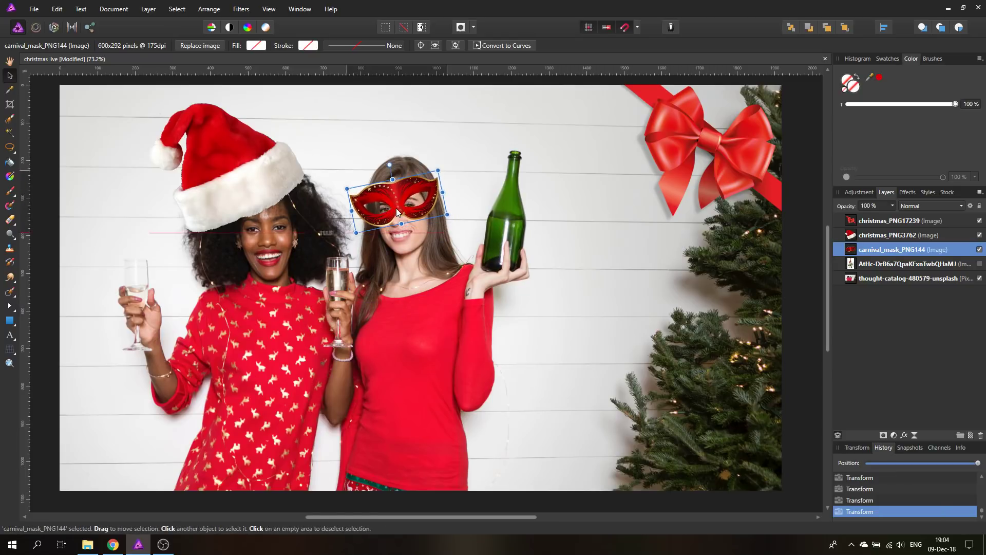
drag(448, 215, 396, 170)
click(461, 193)
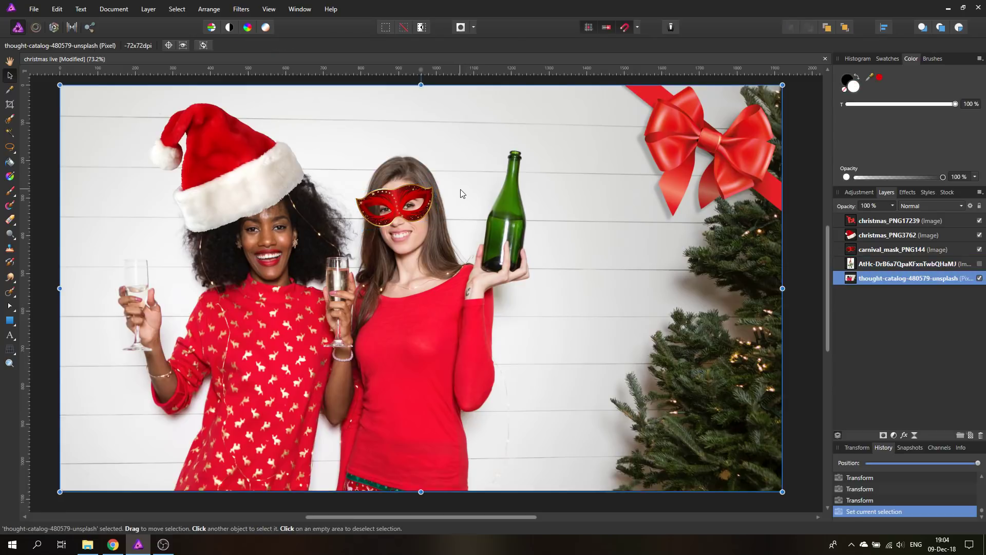
Show the mistletoe layer, scale it down and hang it from the photo's top edge between the two women.
click(980, 263)
click(178, 258)
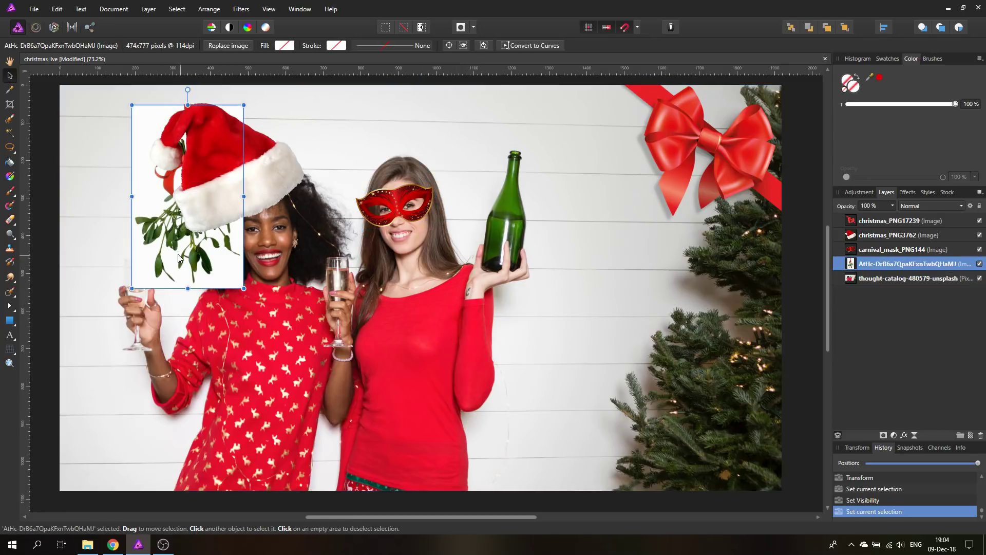
drag(179, 258, 325, 201)
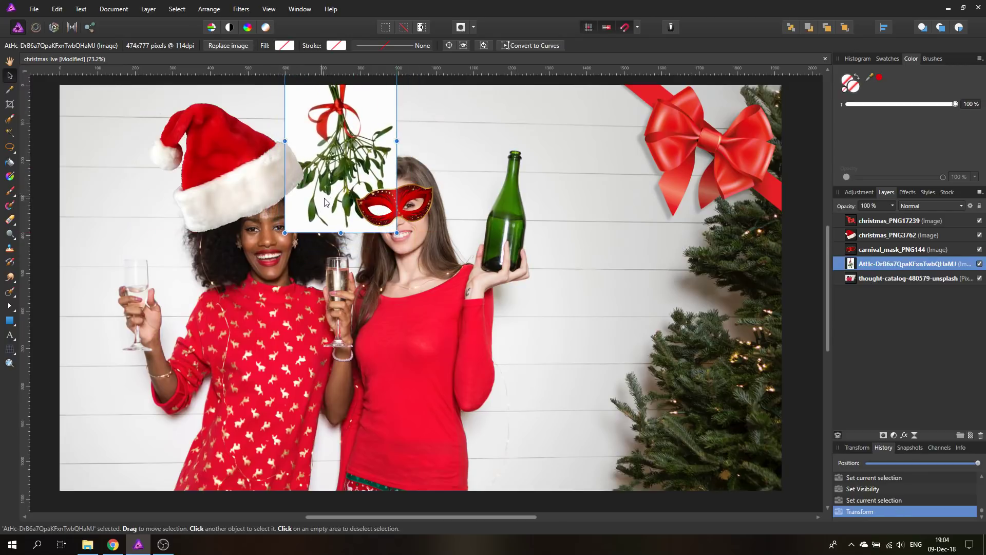
drag(397, 232, 354, 162)
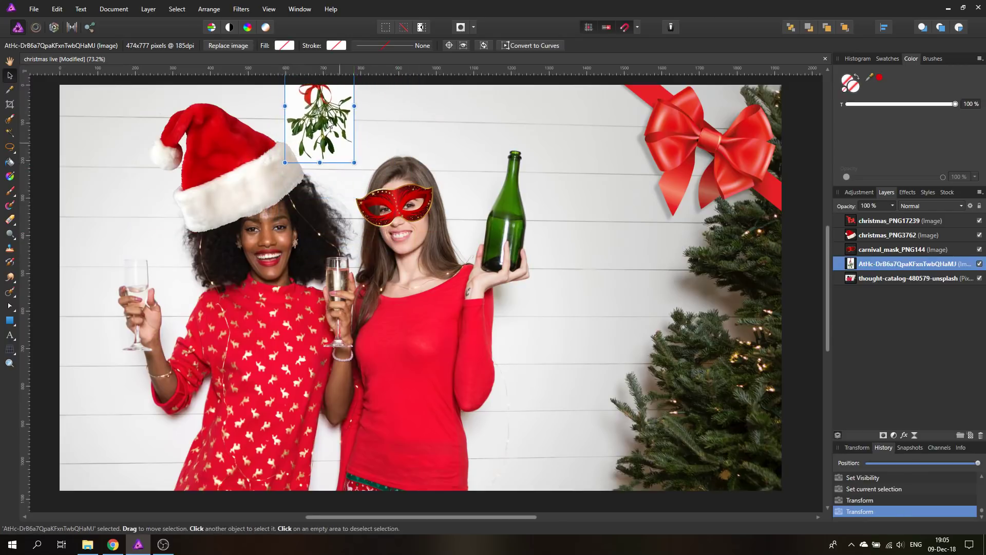
drag(330, 123, 353, 157)
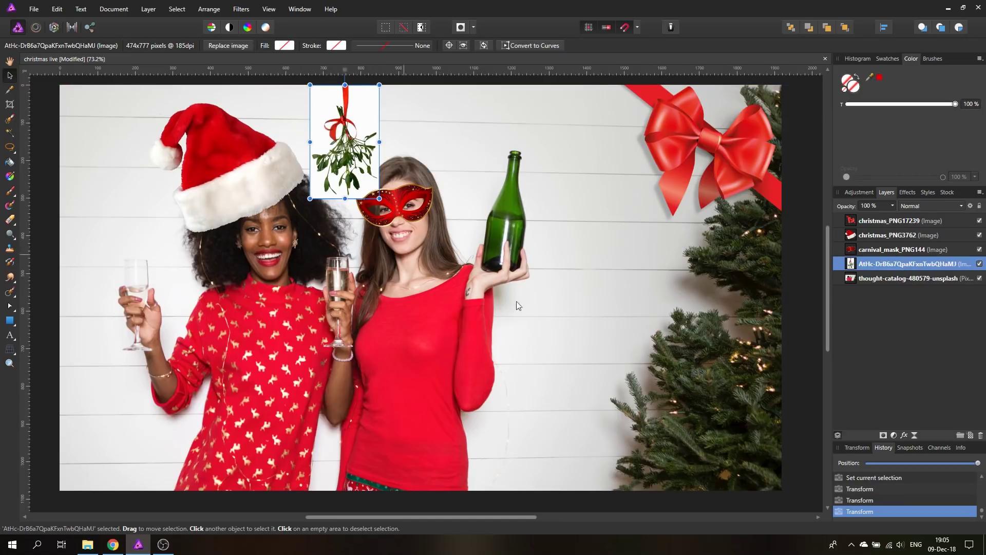
Set the mistletoe layer's blend mode to Darken, nudge it up slightly past the photo's top edge and deselect it.
click(917, 207)
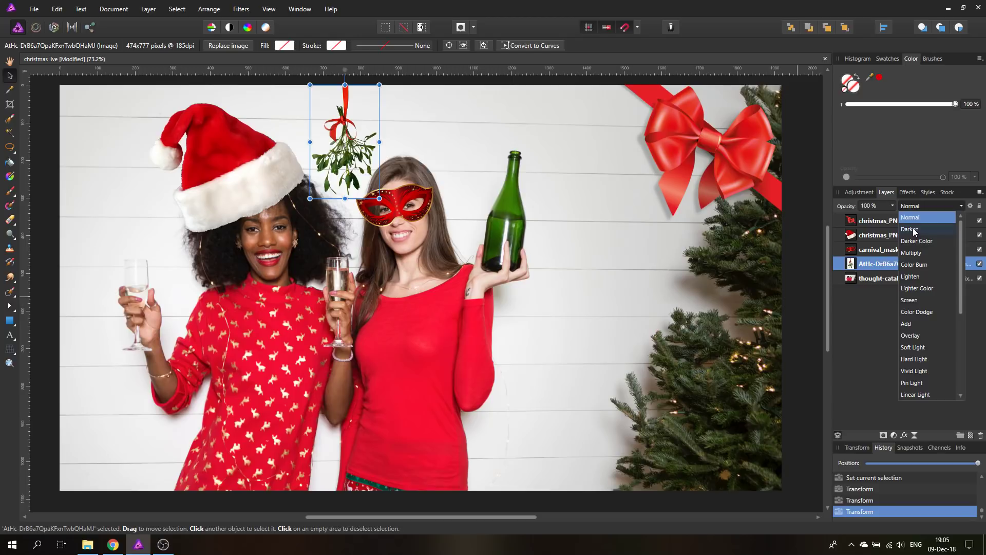
click(914, 230)
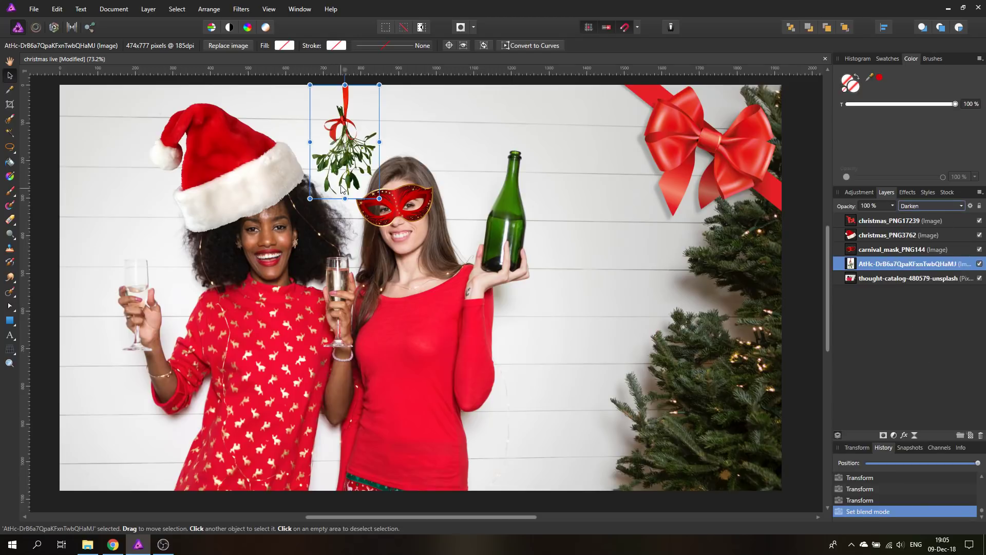
drag(351, 180, 350, 172)
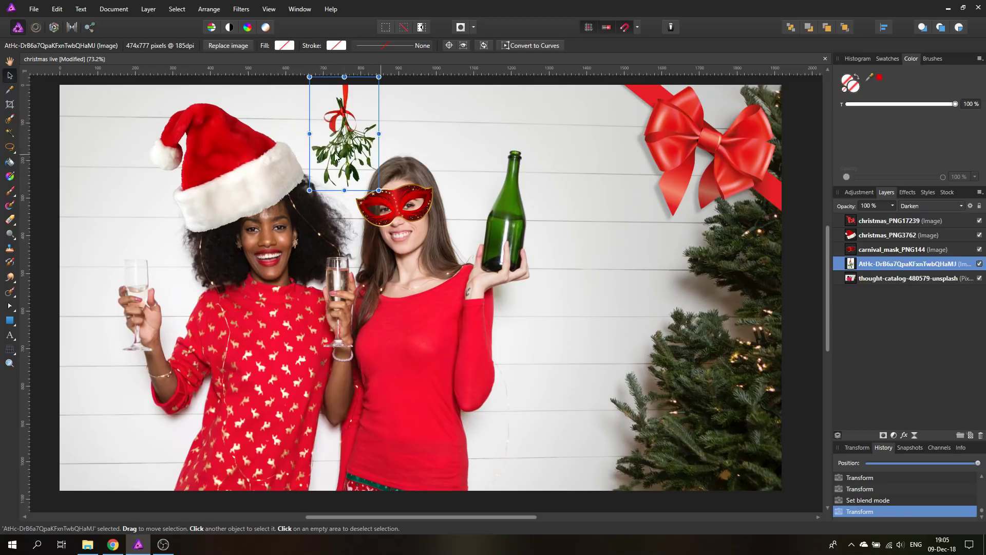
click(51, 172)
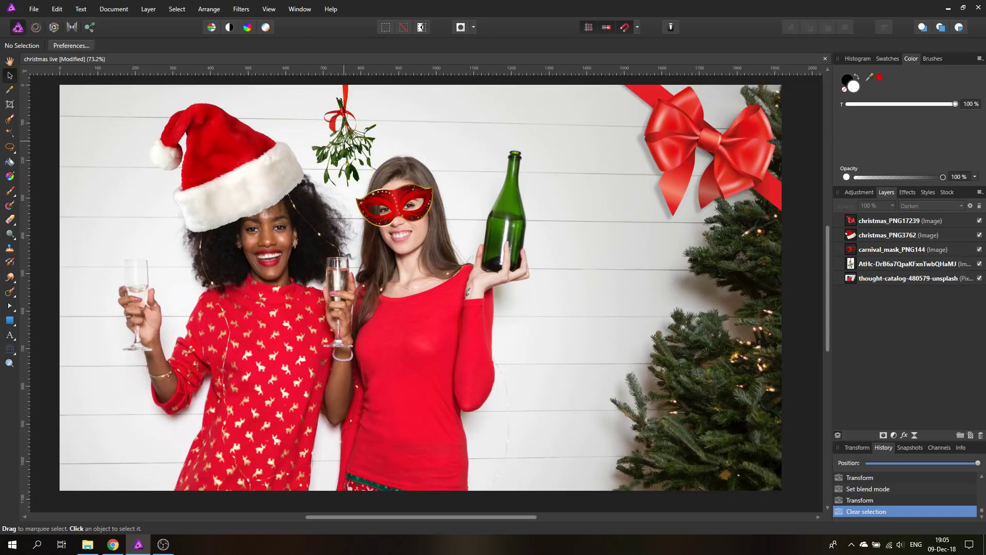
Draw a small, roughly square rectangle on the white wall between the green bottle and the Christmas tree.
click(347, 147)
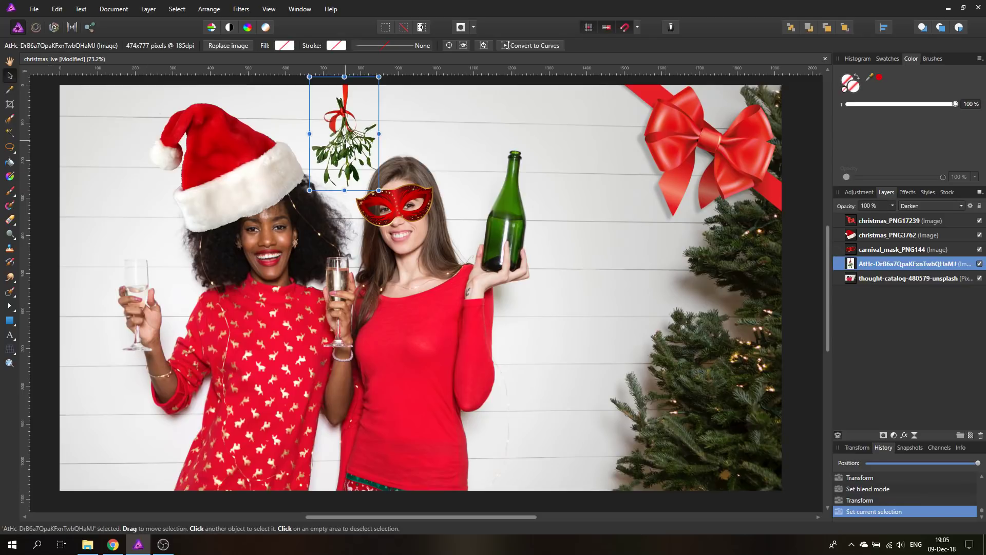
click(9, 320)
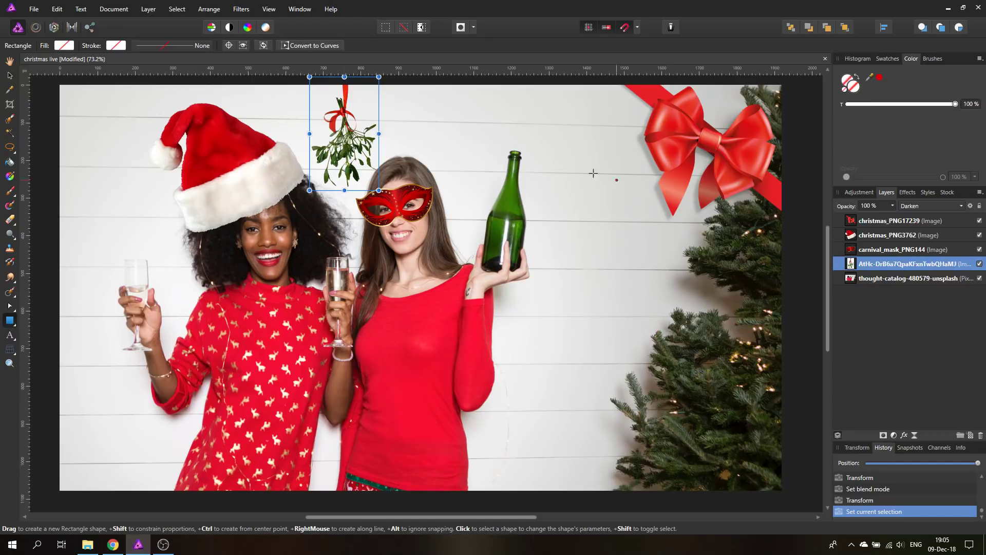
drag(556, 185, 599, 233)
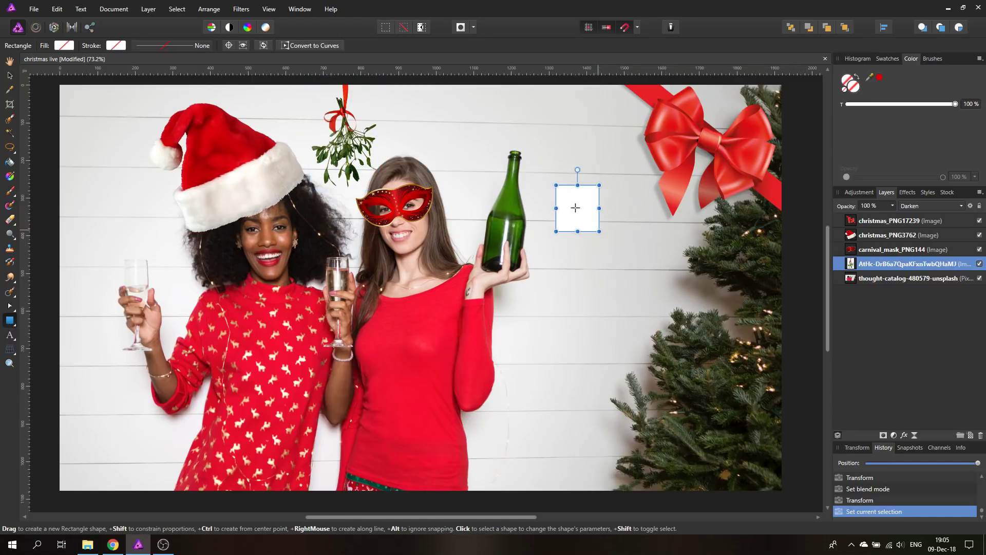
Delete the small rectangle and draw a heart shape on the white wall between the green bottle and the bow.
key(Delete)
key(a)
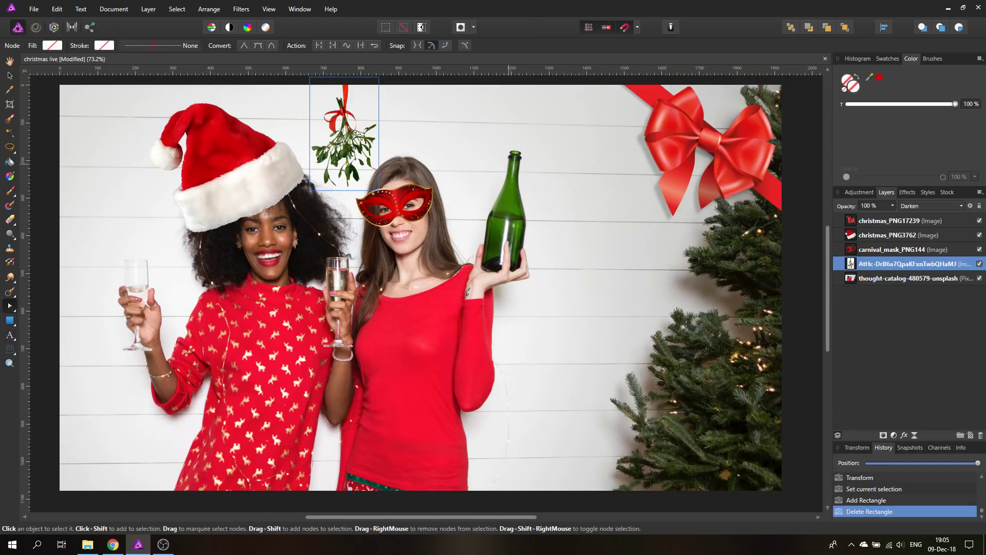
drag(13, 322, 30, 318)
drag(544, 139, 607, 205)
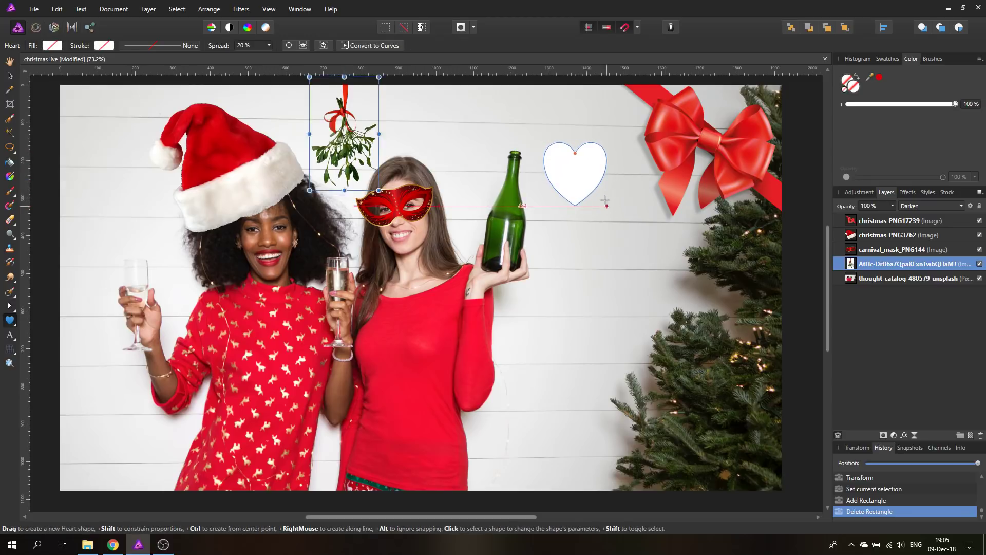
Fill the heart with the previously sampled red.
click(52, 46)
drag(142, 65, 219, 121)
click(141, 65)
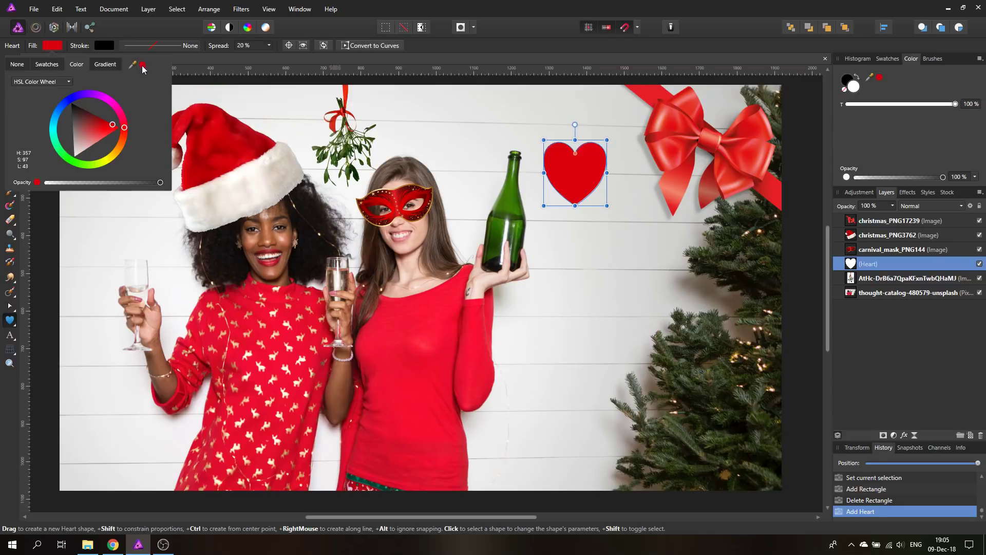
Shrink and tilt the heart above the bottle's left side, then place tilted copies right of the bottle and left of the Santa hat.
click(8, 77)
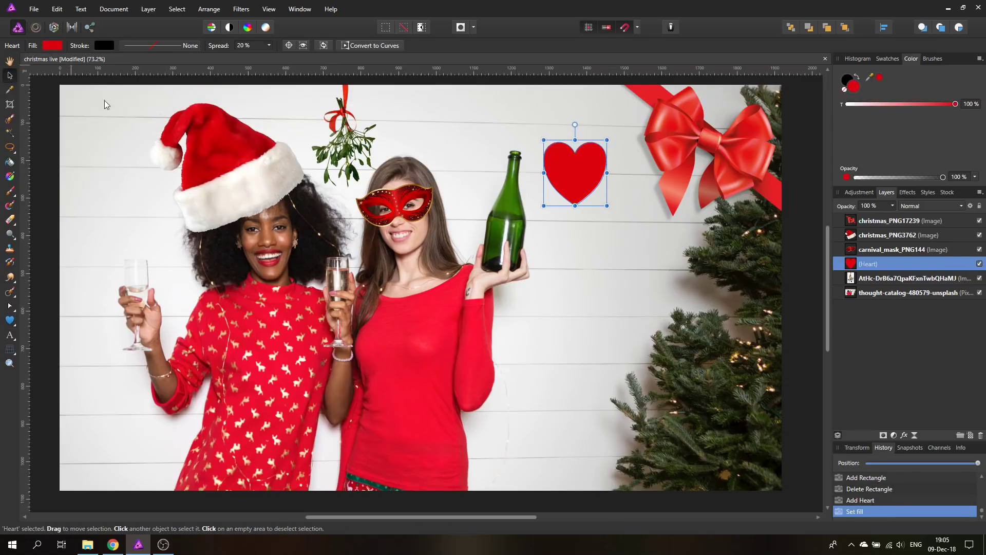
drag(585, 170, 475, 145)
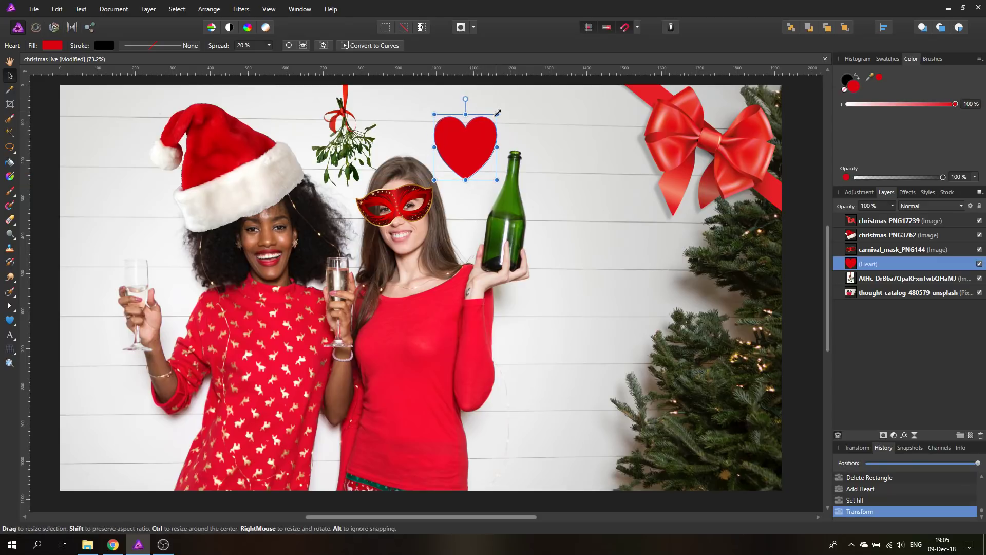
drag(498, 114, 141, 205)
drag(147, 162, 102, 167)
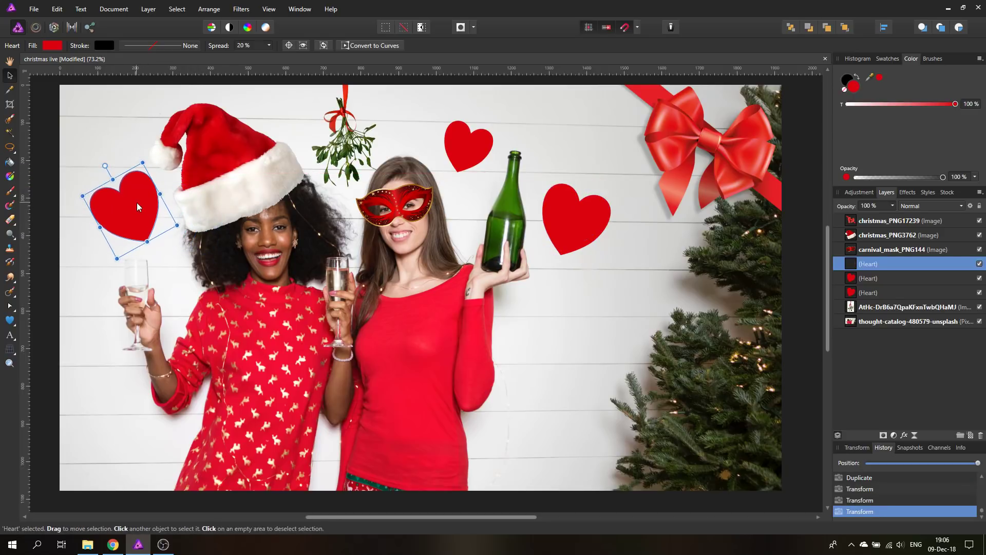
drag(136, 209, 137, 209)
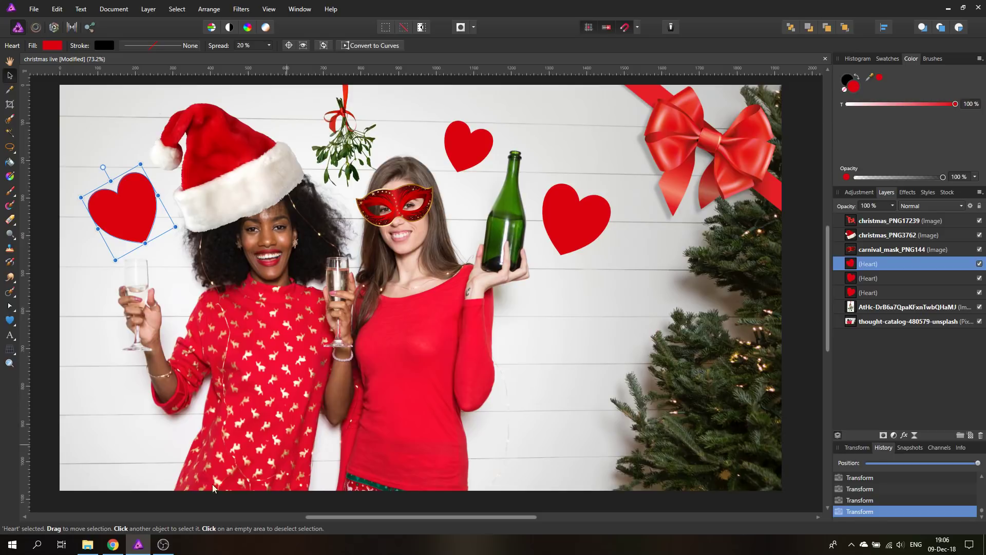
Switch to Chrome and examine the font previews for "Happy Holidays" in the dafont search results for christmas.
click(114, 545)
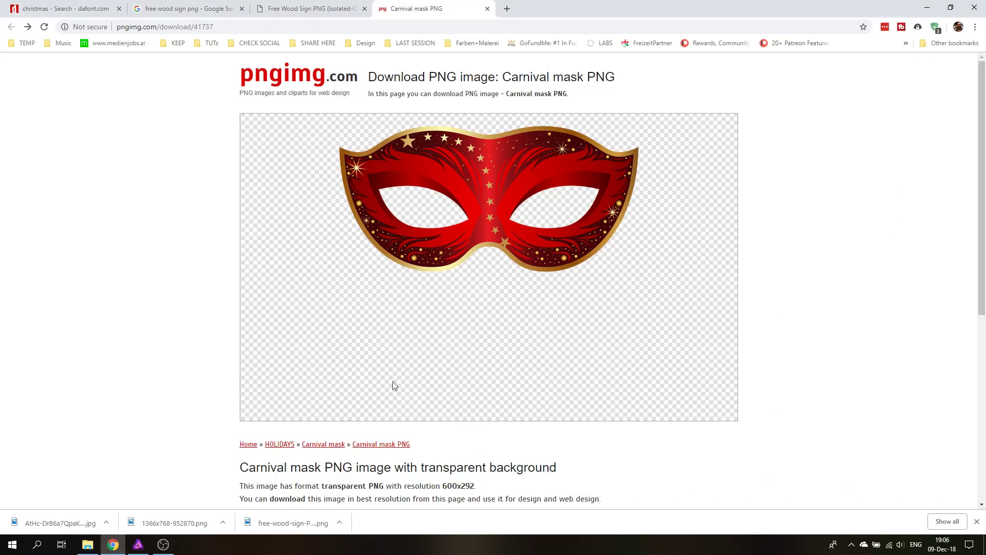
click(61, 15)
scroll(59, 276, up, 15)
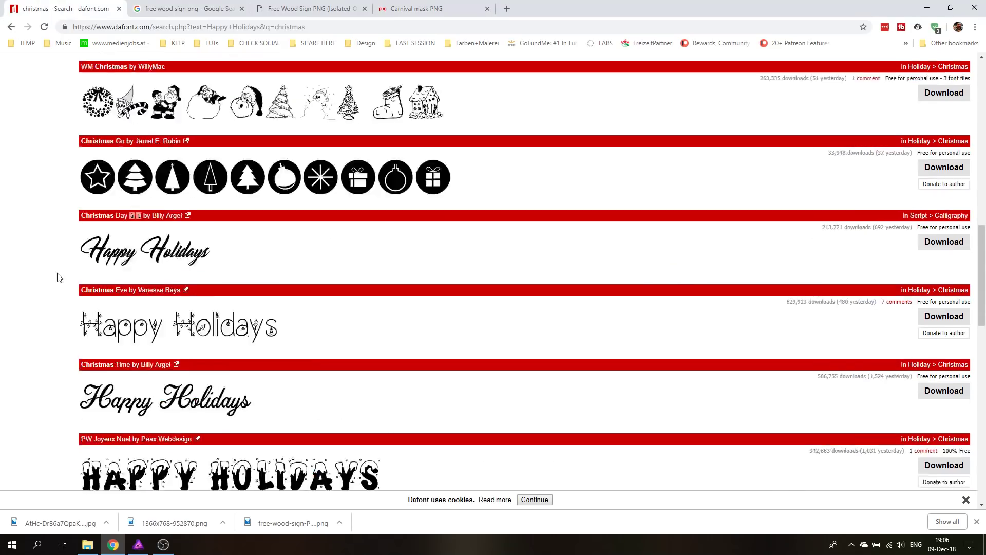
scroll(57, 96, up, 2)
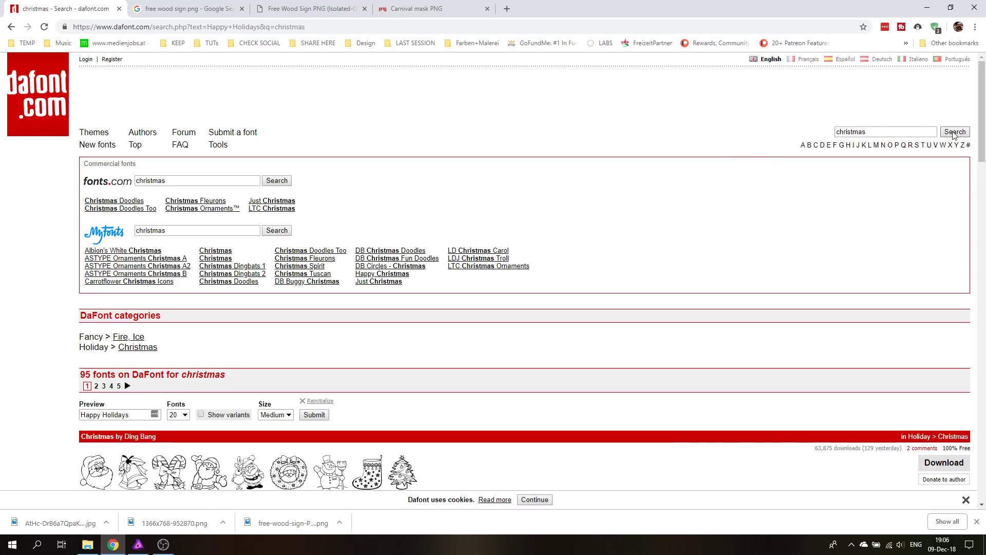
scroll(390, 336, down, 7)
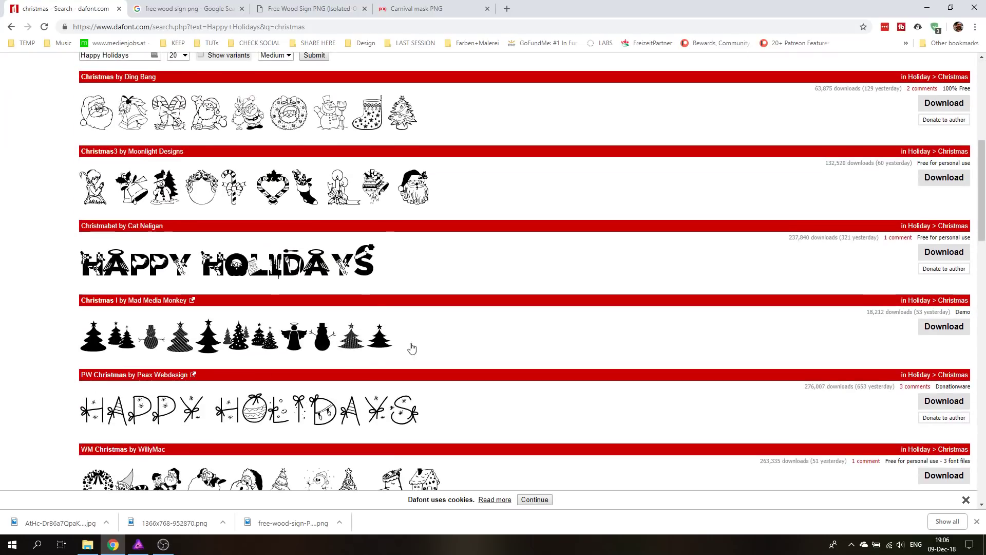
scroll(219, 335, down, 5)
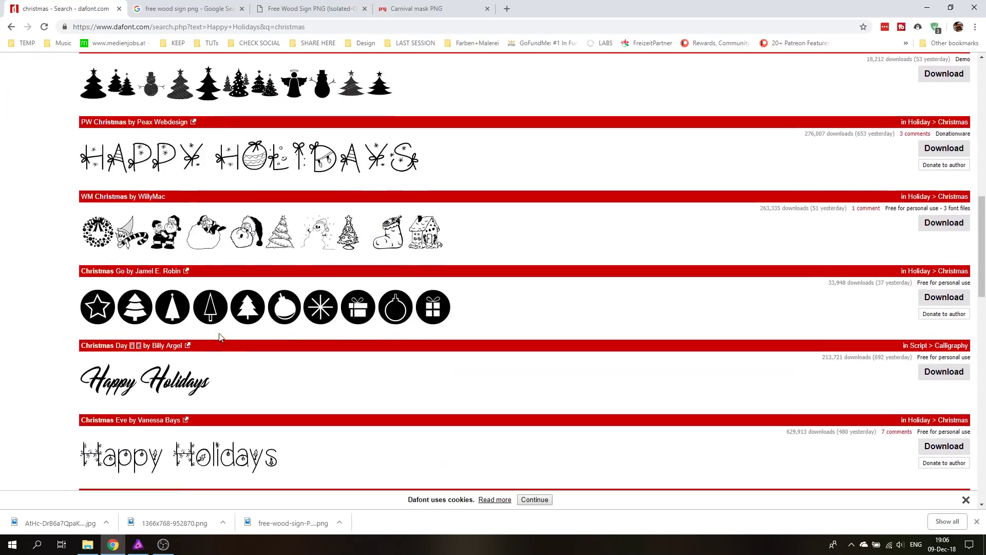
scroll(219, 335, up, 7)
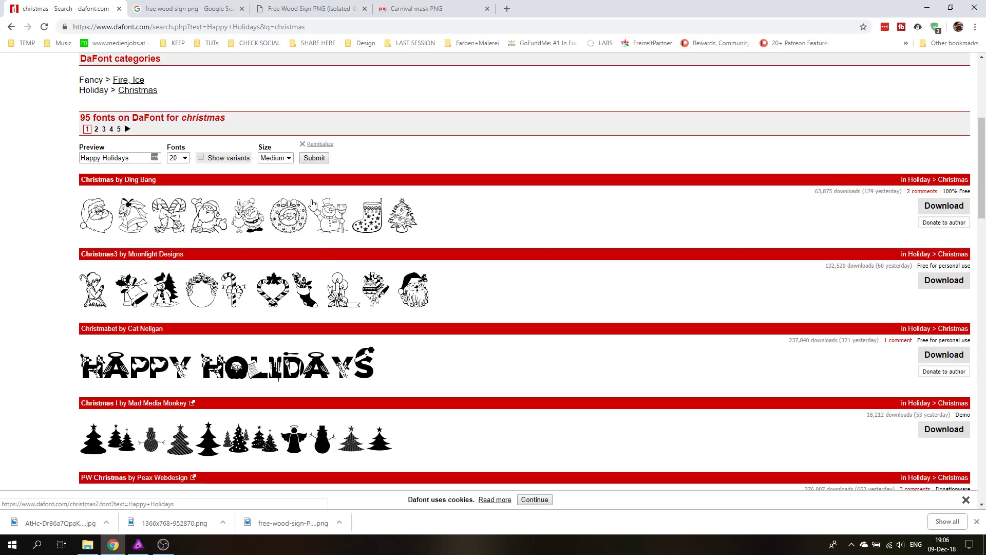
scroll(329, 296, down, 6)
scroll(257, 296, down, 5)
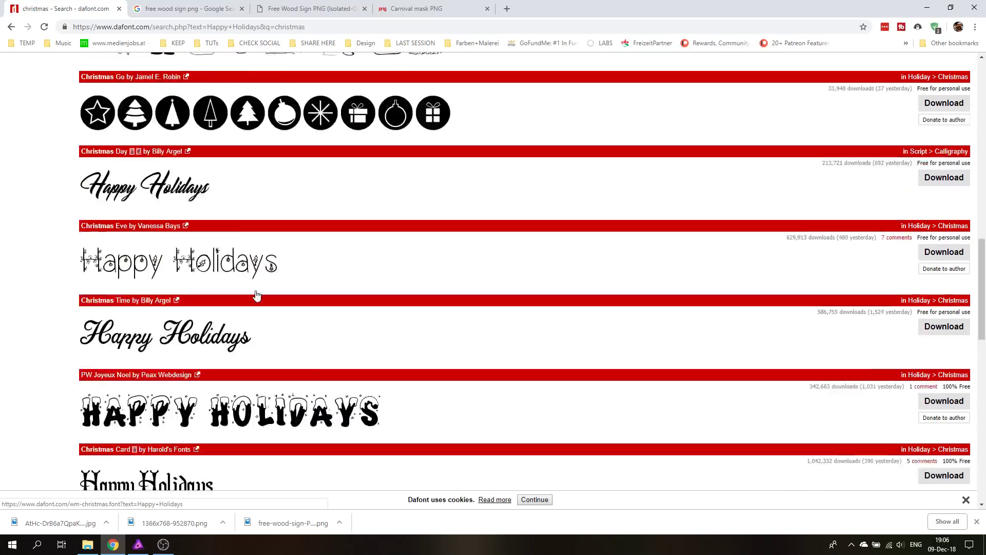
scroll(257, 295, down, 2)
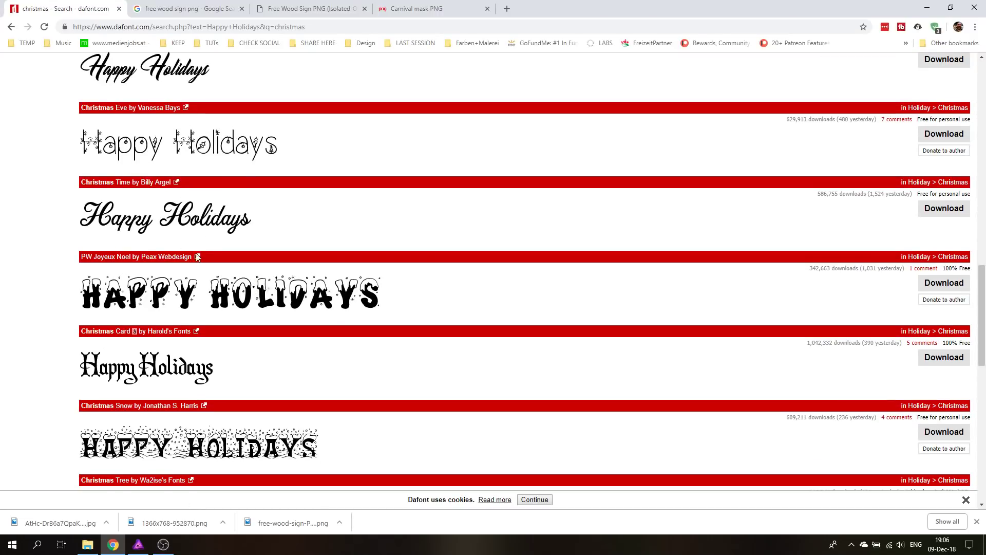
scroll(197, 257, down, 5)
scroll(250, 304, down, 5)
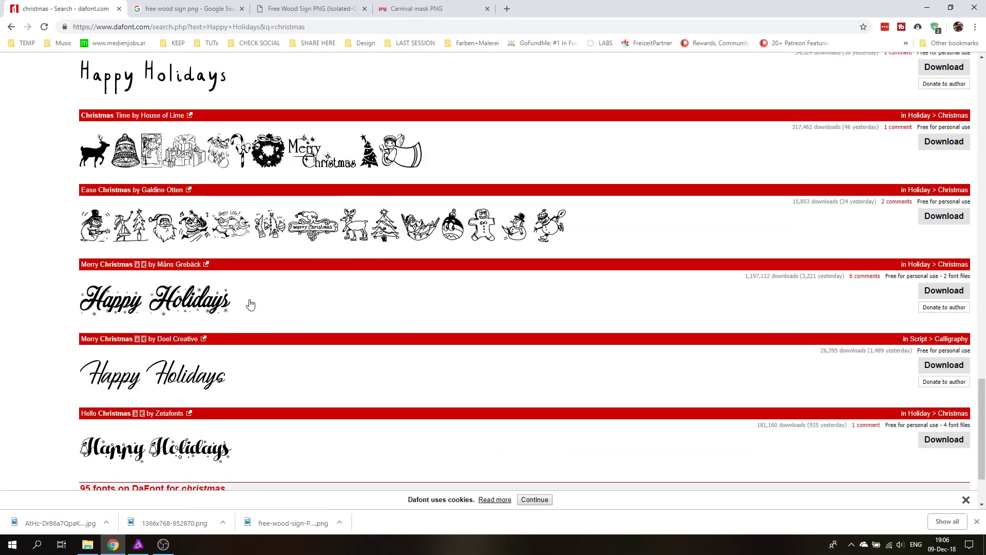
scroll(204, 308, up, 5)
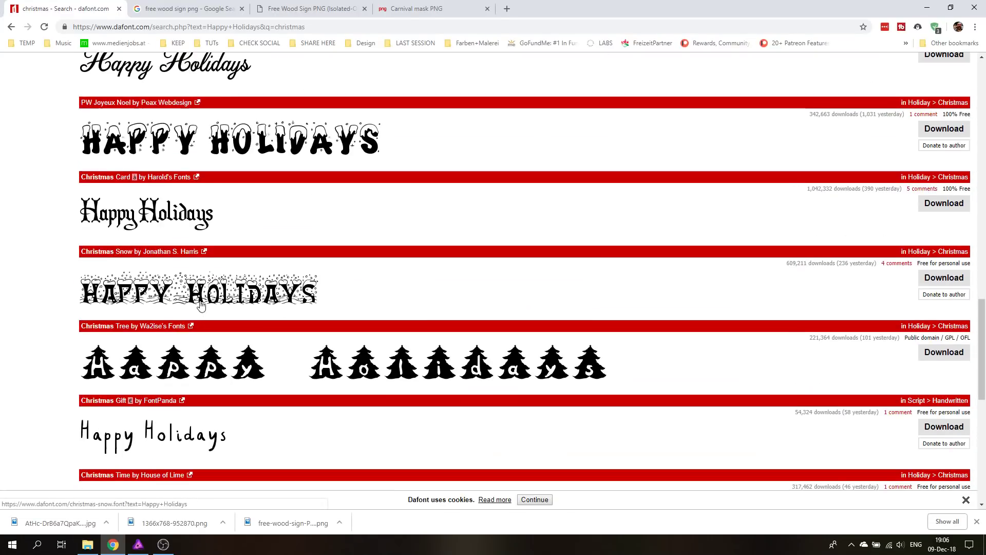
scroll(201, 305, up, 2)
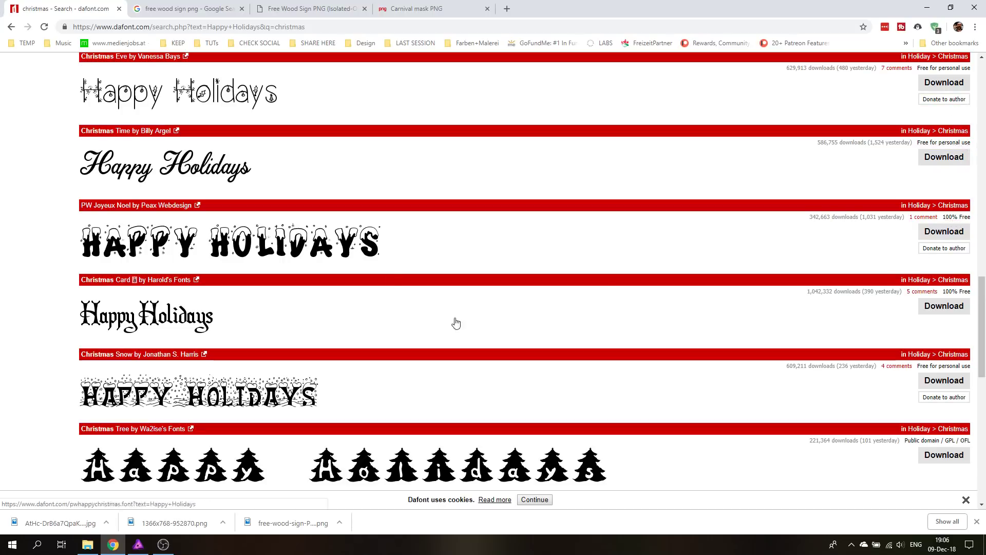
Switch back to Affinity Photo and add artistic text "Happy Holidays" on two lines below the bottle, about 214 pt in size.
click(143, 548)
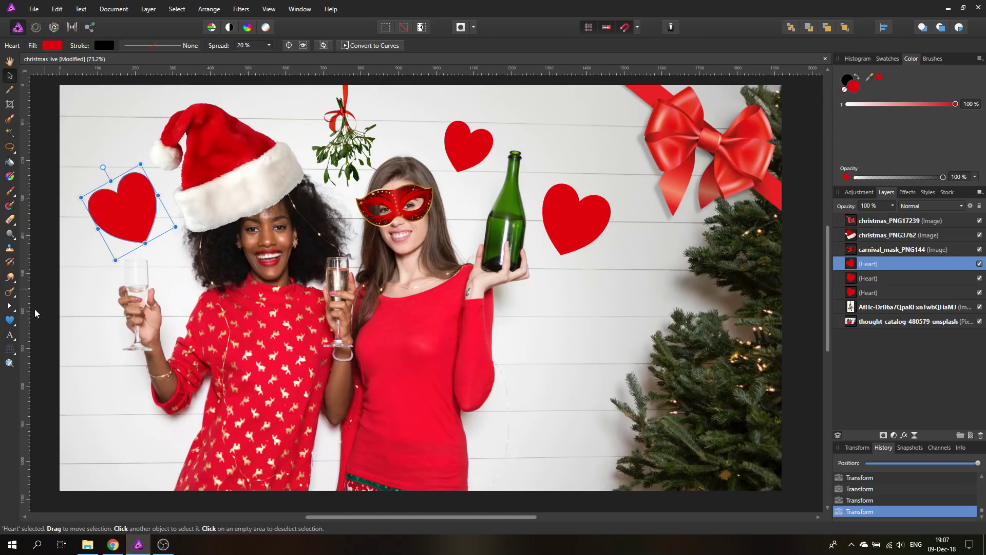
click(11, 336)
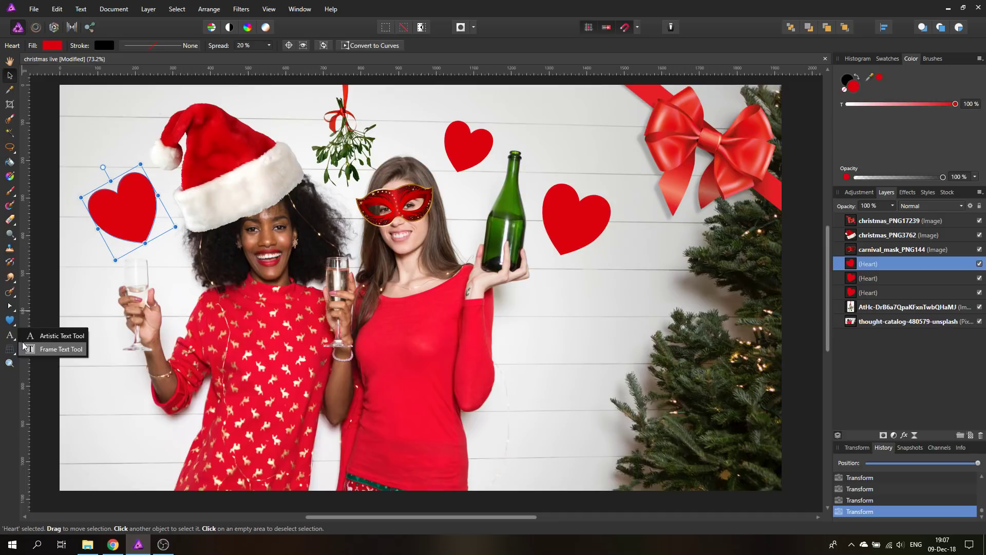
click(56, 335)
drag(459, 326, 516, 362)
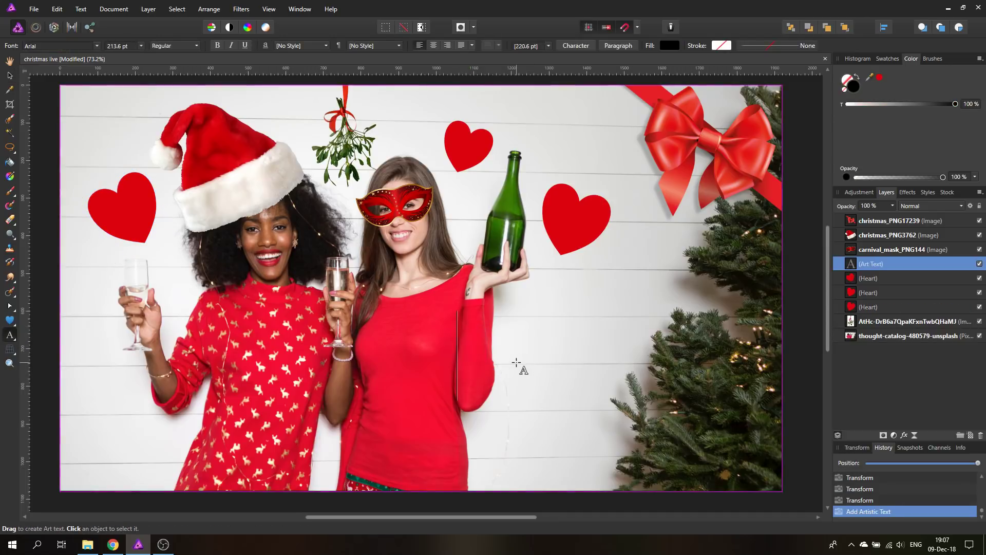
text(Happy )
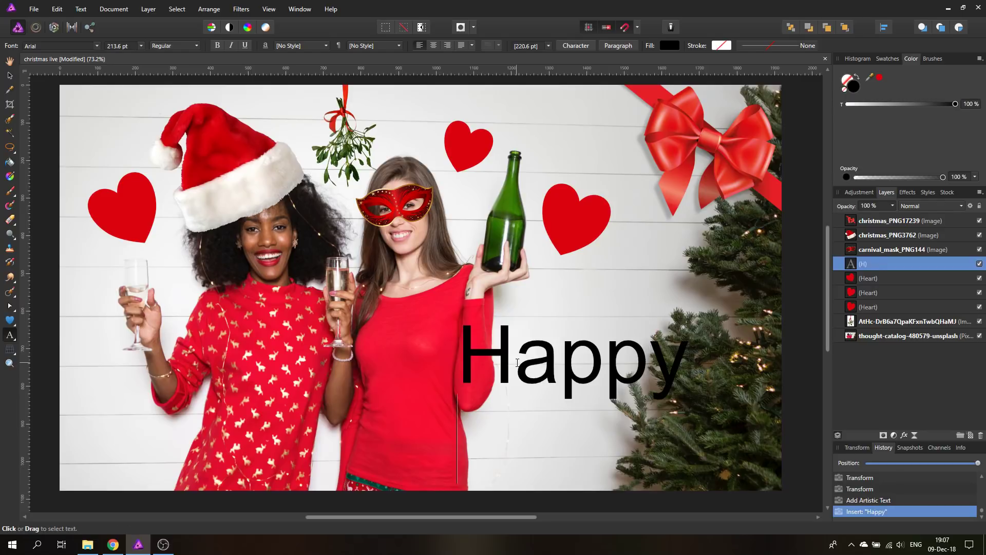
text(Holiday)
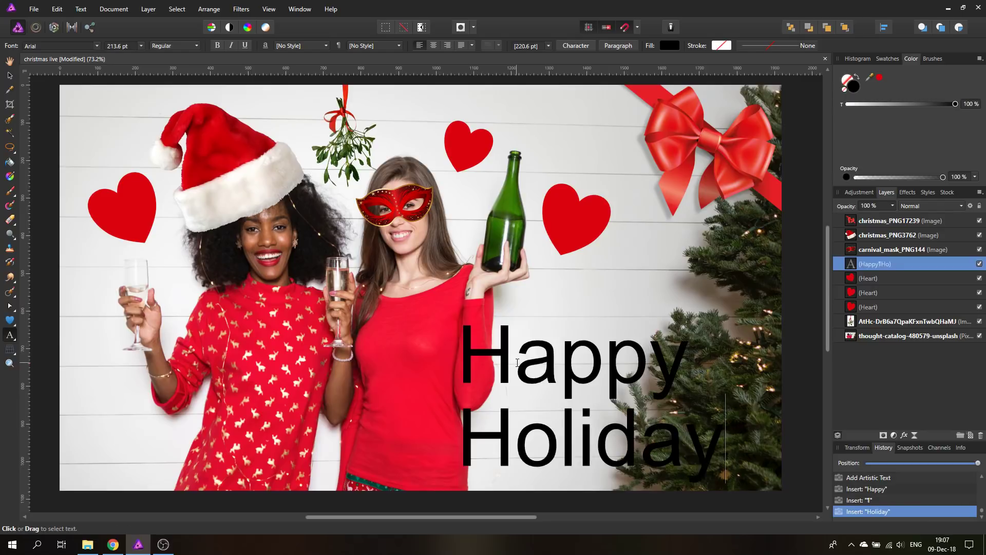
text(s)
key(Escape)
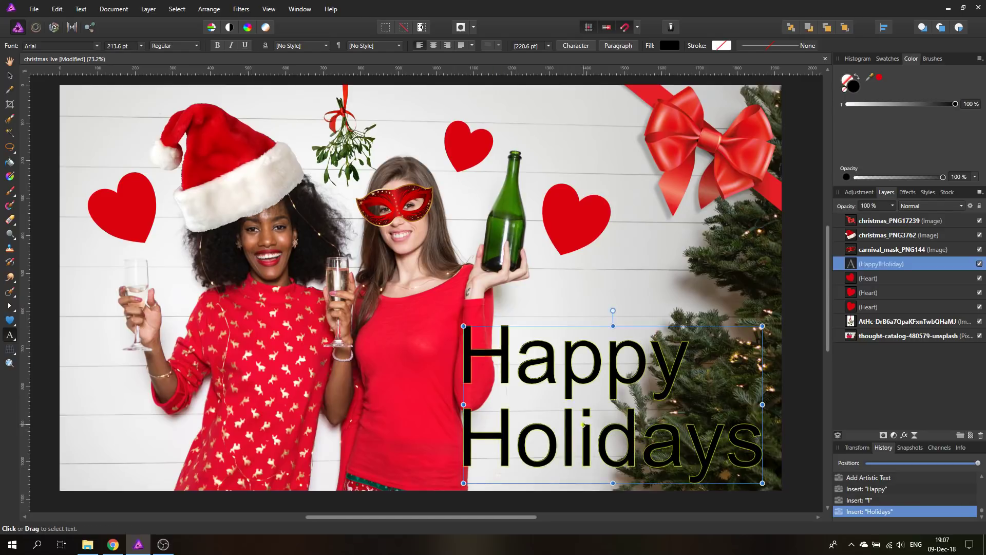
Set the font of the whole Happy Holidays text to PWJoyeuxNoel.
key(ctrl+a)
click(97, 47)
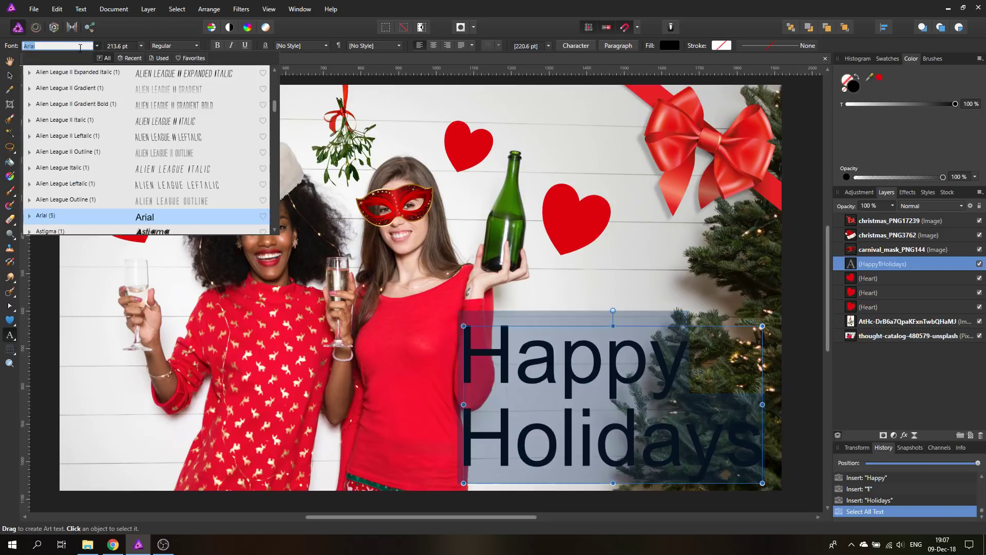
text(pw)
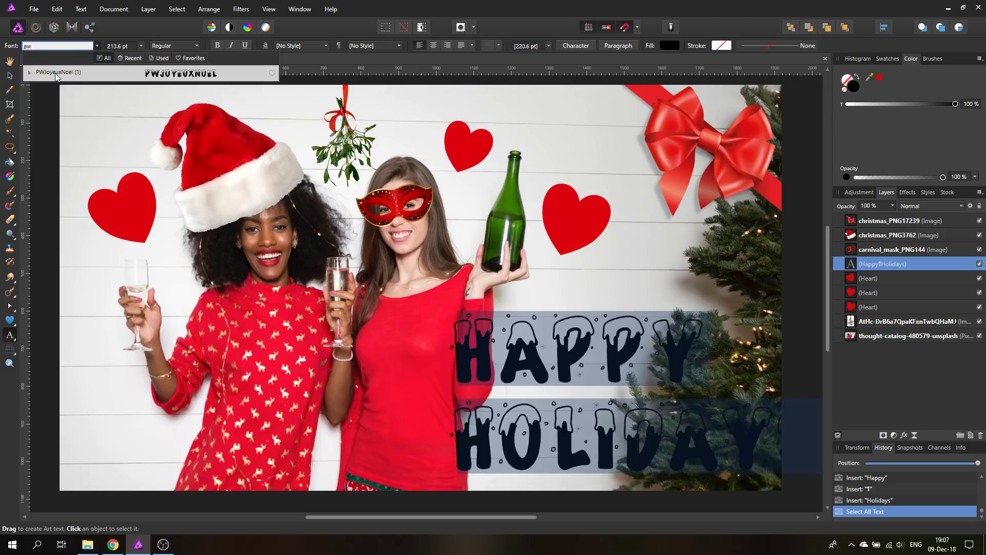
click(57, 75)
Change the fill of the Happy Holidays text to white.
click(9, 77)
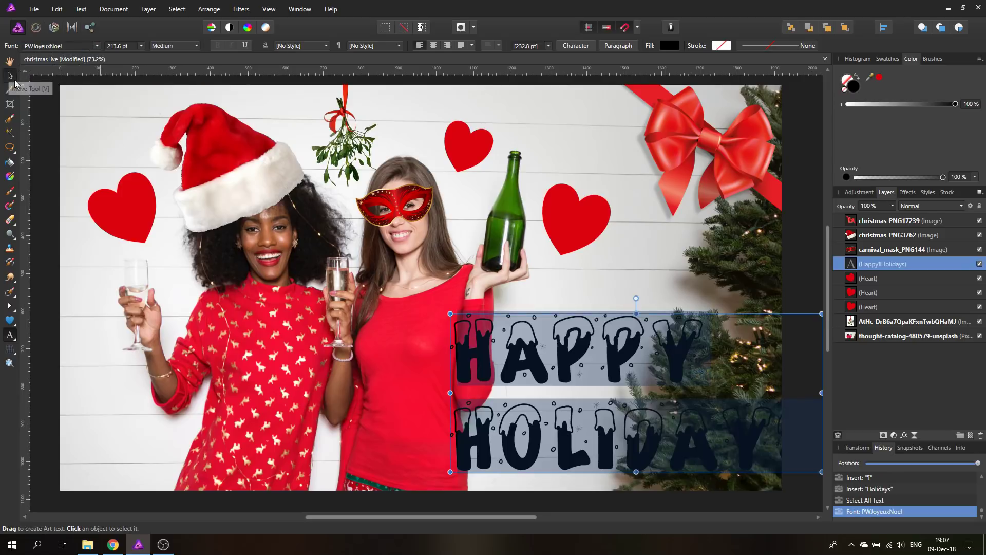
click(670, 46)
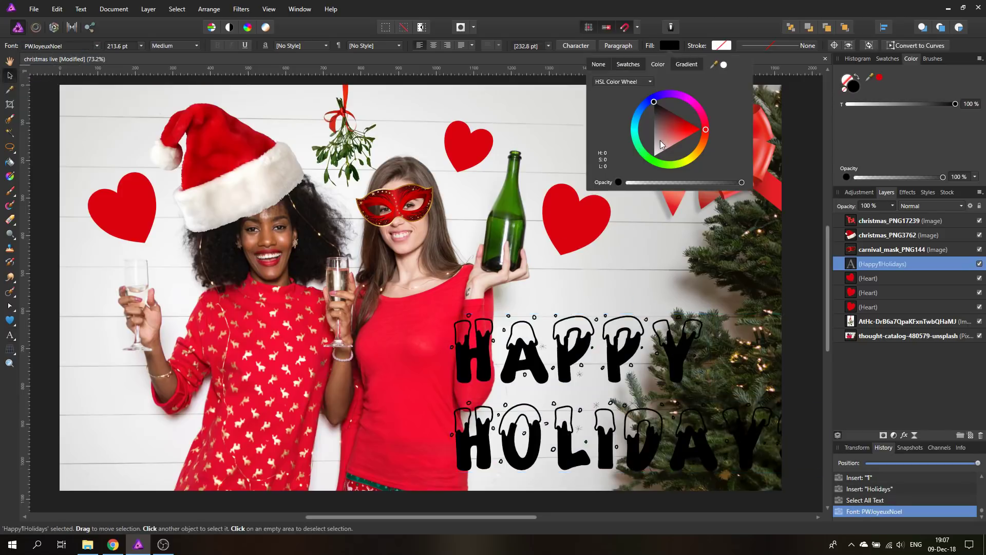
drag(660, 140, 643, 195)
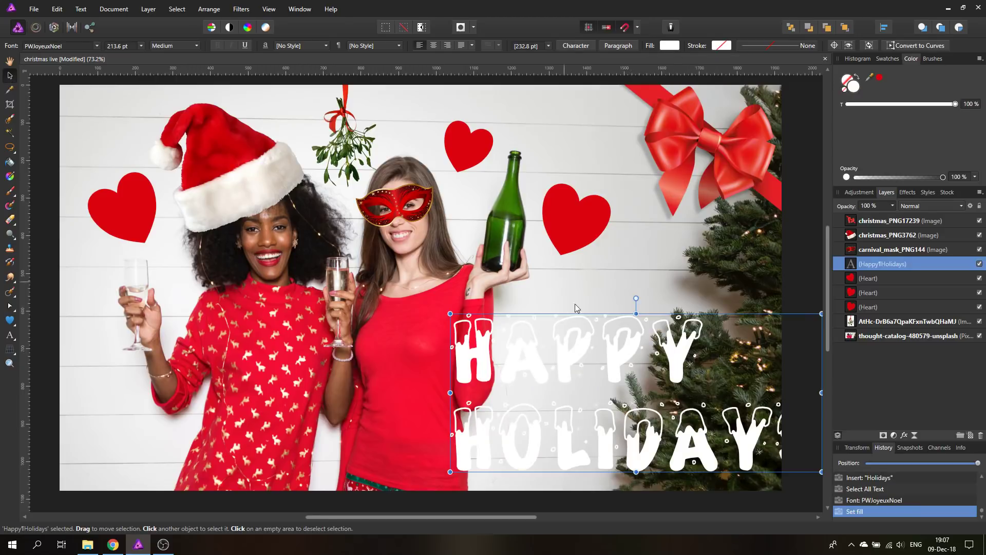
Scale the Happy Holidays text down to about 141 pt and position it between the masked woman's torso and the Christmas tree.
drag(606, 337, 538, 327)
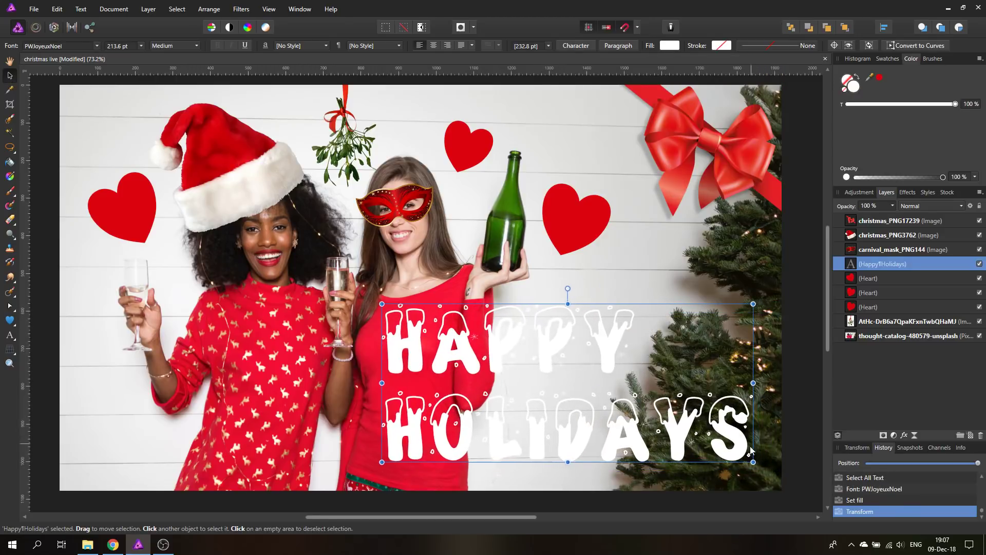
drag(752, 461, 627, 408)
drag(504, 325, 524, 324)
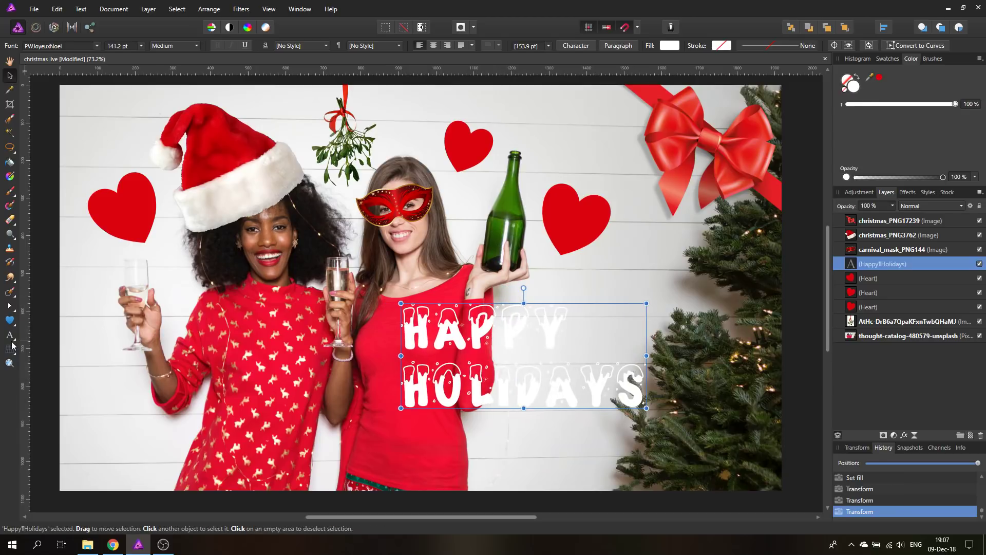
Draw a wide red rectangle over the text, extending past the photo's right edge, and stack it above the images with the text layer on top.
click(6, 319)
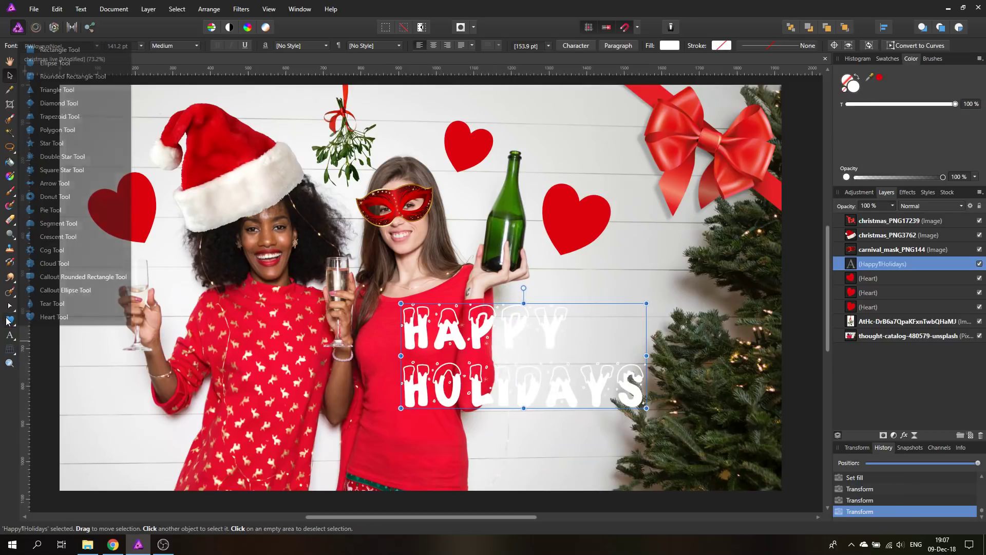
click(60, 49)
drag(390, 296, 805, 422)
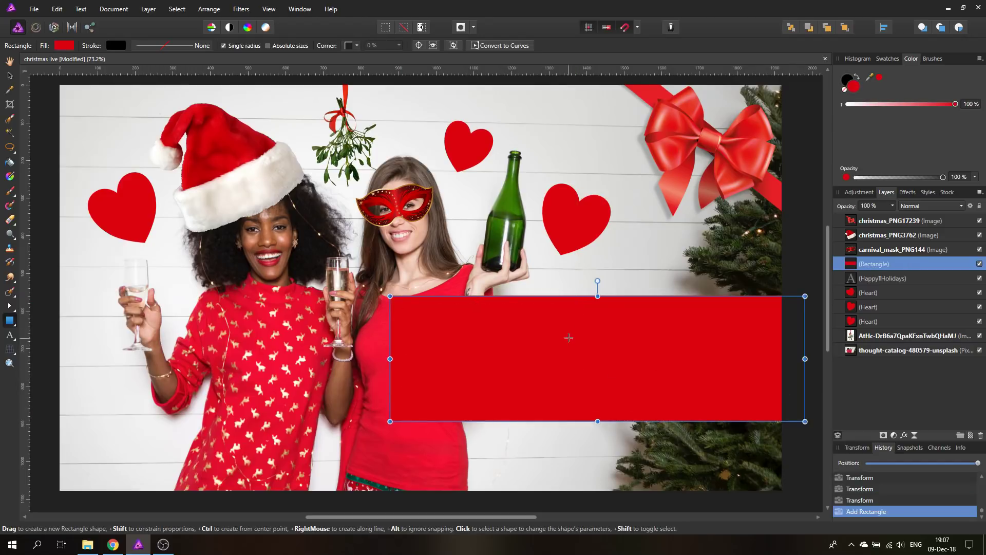
drag(851, 267, 857, 222)
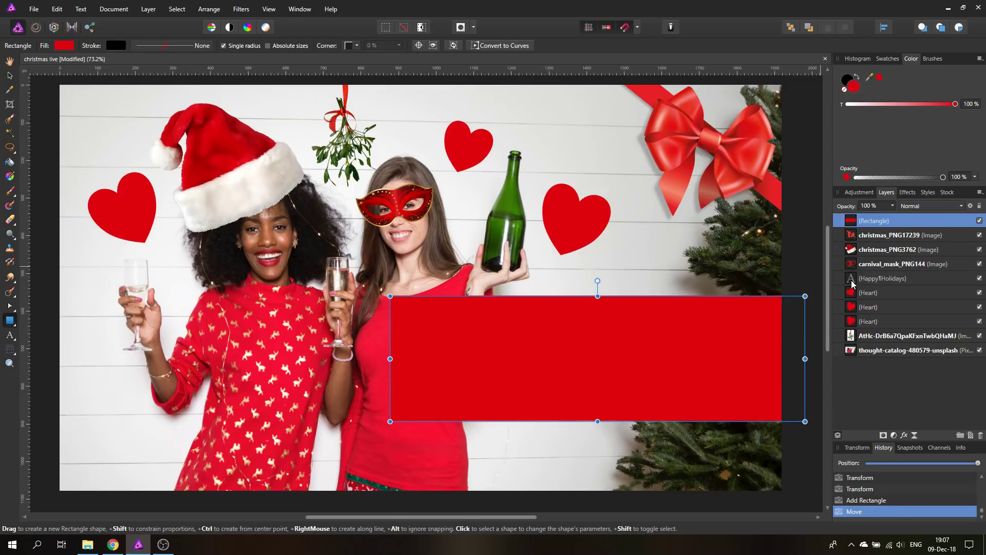
drag(852, 283, 897, 225)
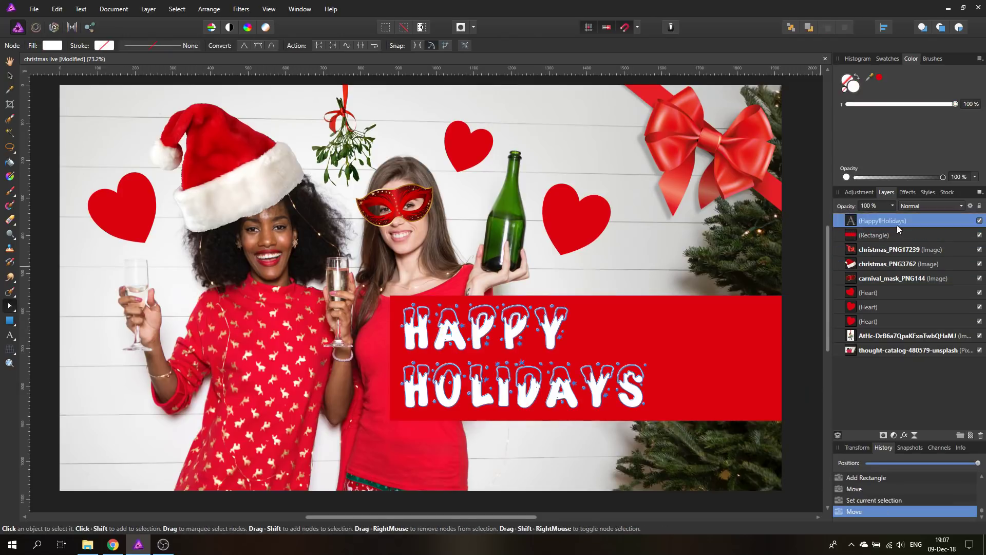
Align the Happy Holidays text and the red rectangle to each other by their vertical centers.
shift+click(923, 235)
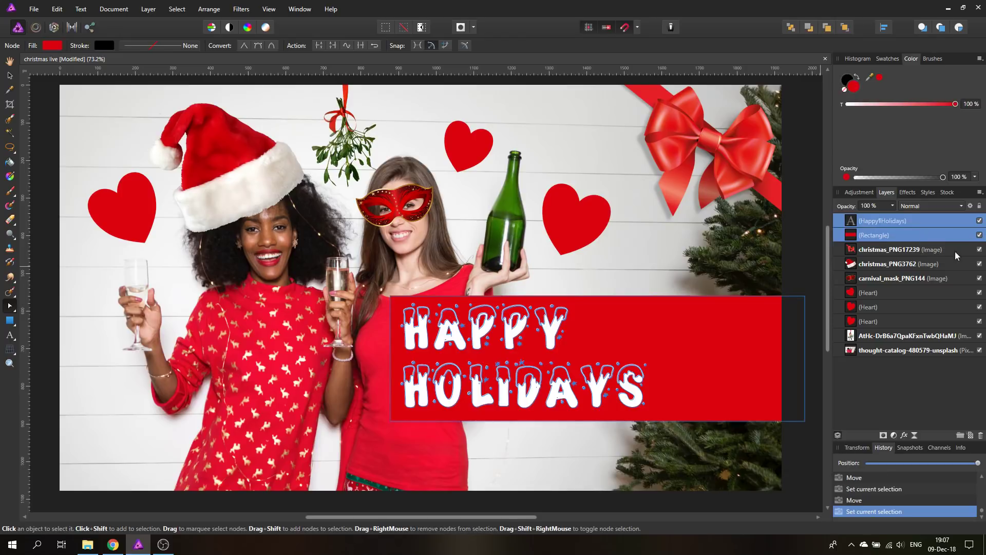
click(884, 27)
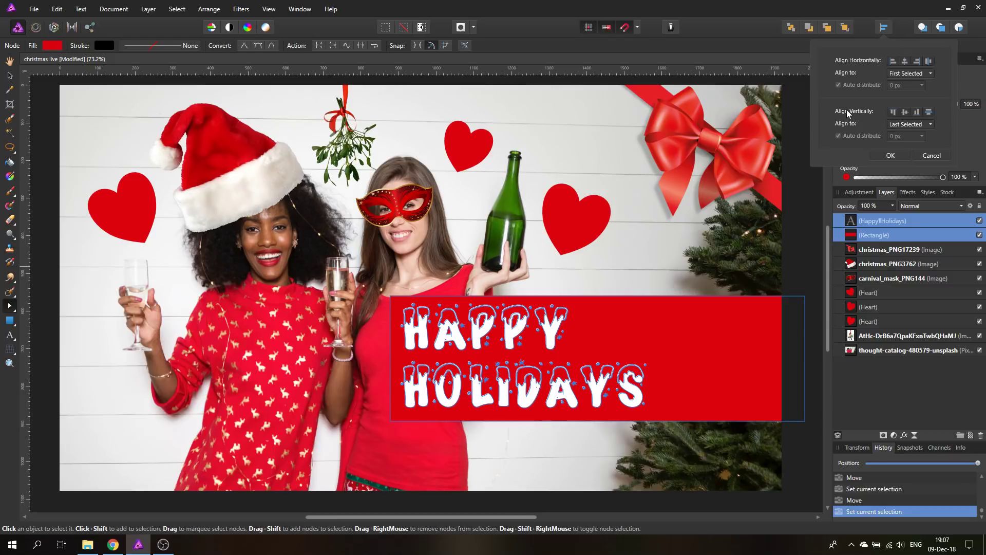
click(903, 114)
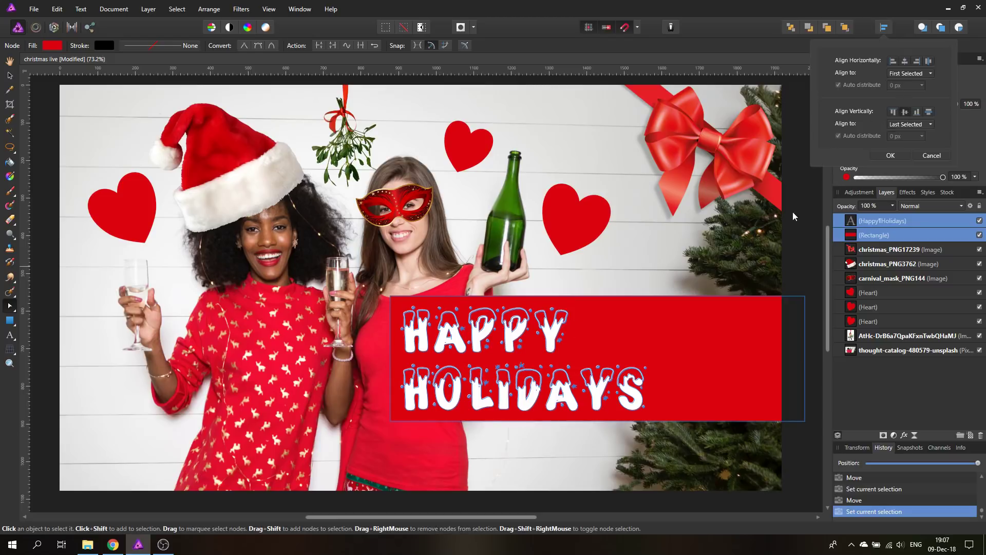
click(888, 155)
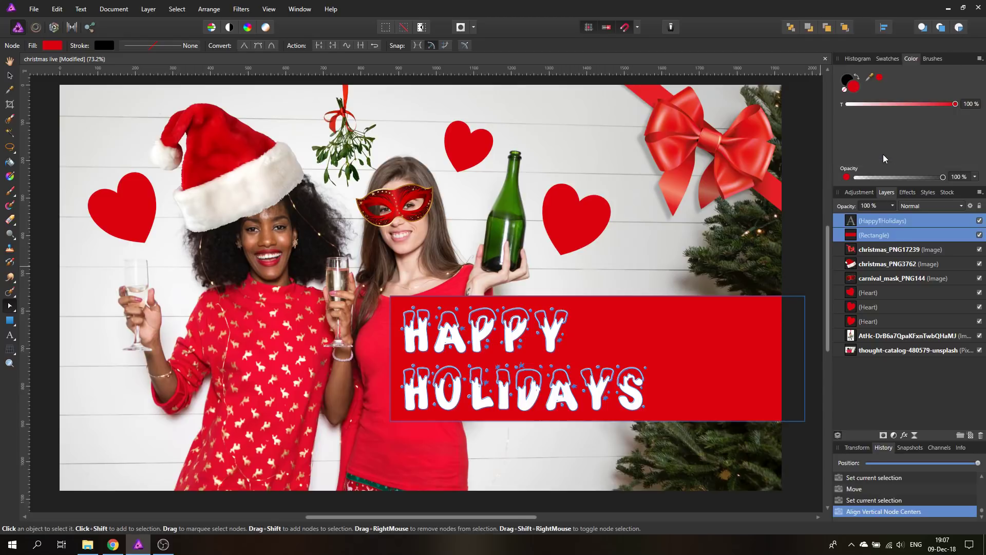
Nudge the Happy Holidays text slightly to the right within the red rectangle, widening the gap at the rectangle's left edge.
click(10, 75)
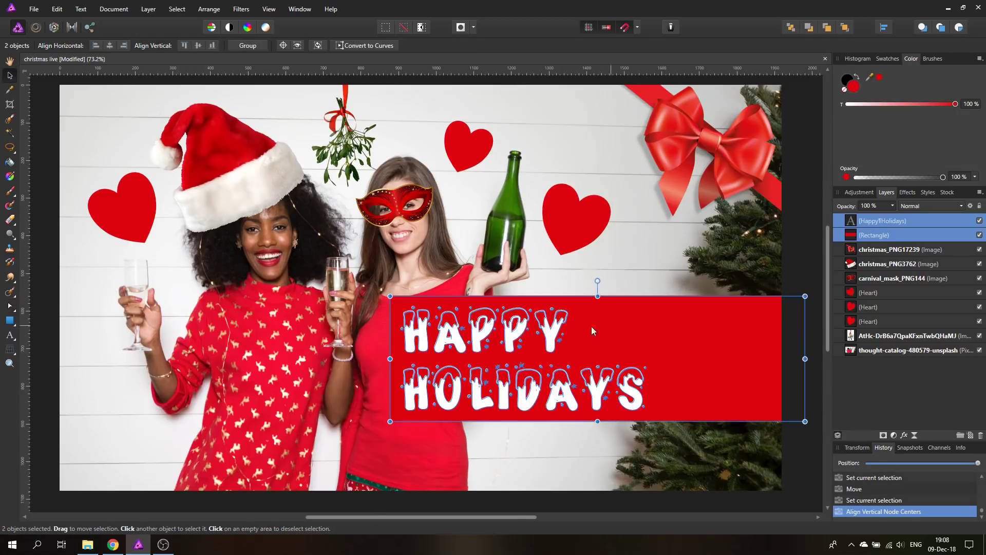
click(453, 340)
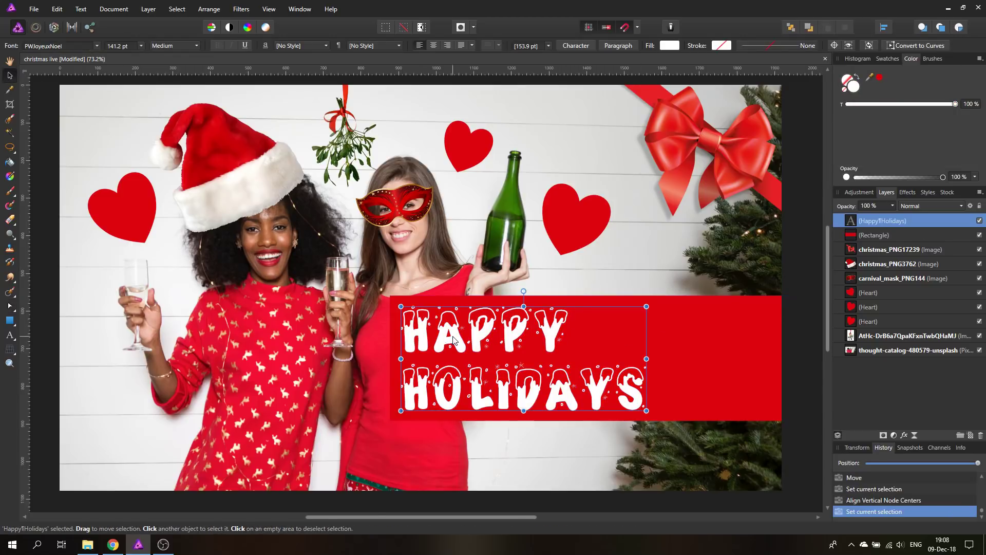
key(Right)
key(Right)
key(Right)
key(Right)
key(Right)
key(Right)
key(Right)
key(Right)
key(Right)
key(Right)
key(Right)
key(Right)
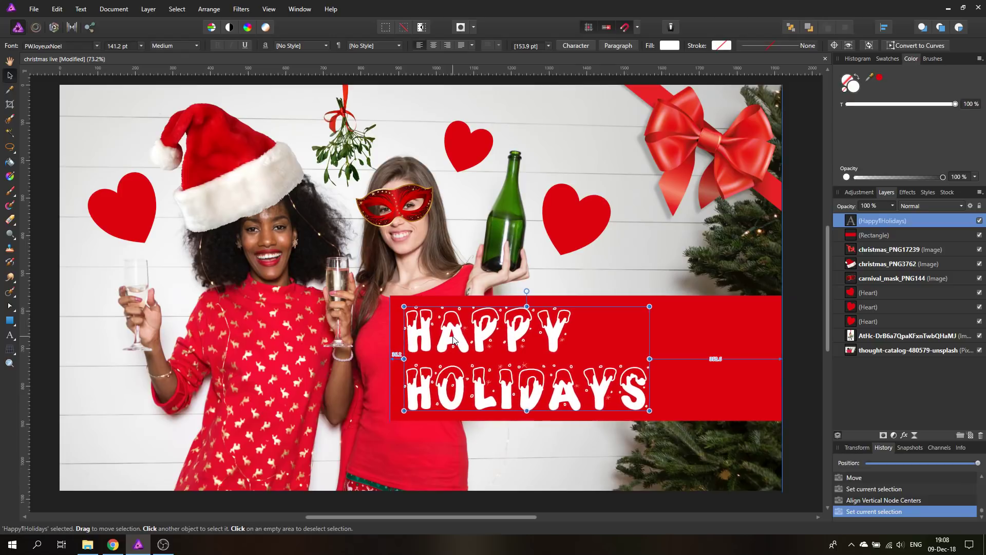
key(Right)
key(Right)
key(Right)
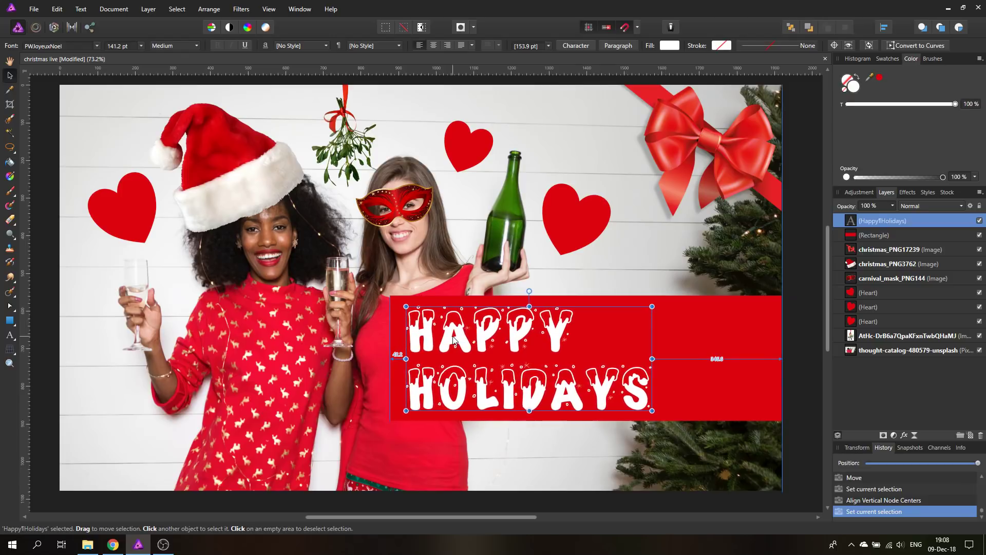
Group the red rectangle and the Happy Holidays text.
click(924, 235)
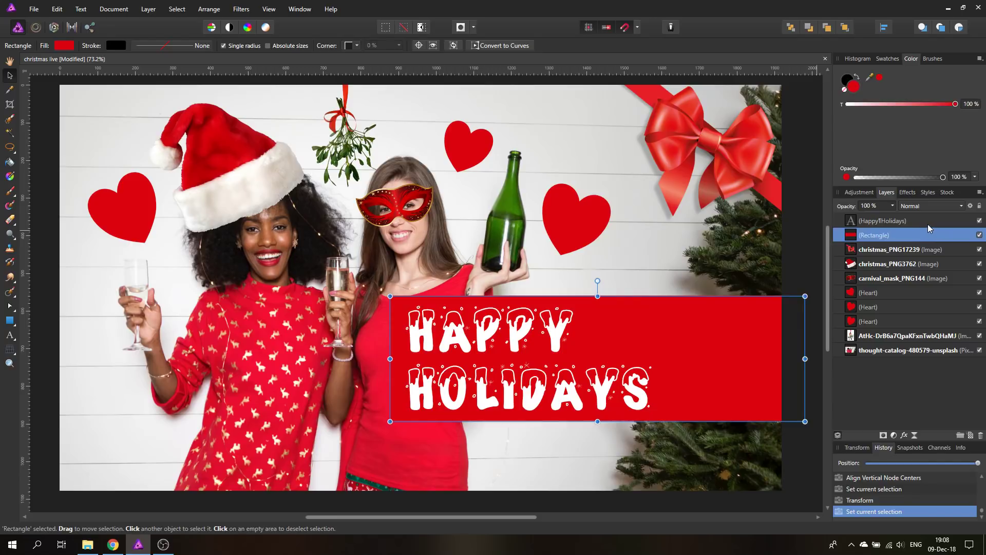
shift+click(929, 221)
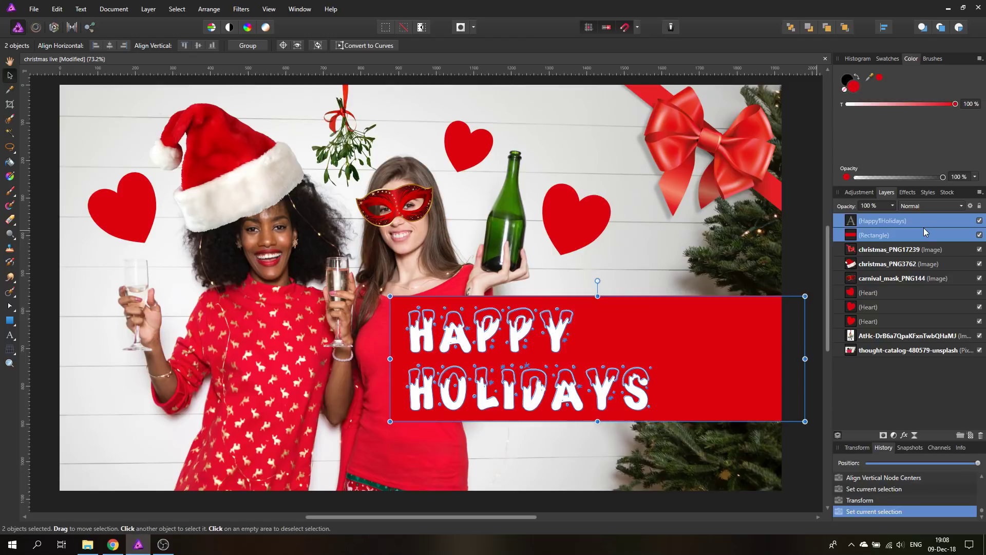
key(ctrl+g)
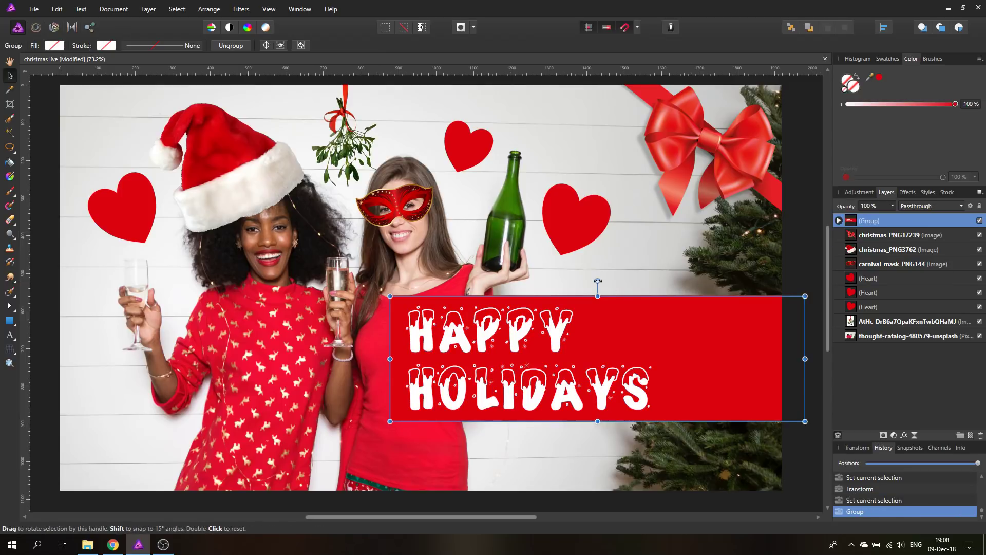
Rotate the banner group counter-clockwise so the text slopes upward, and move it right so the banner runs off the photo's right edge.
drag(598, 281, 578, 284)
drag(605, 326, 679, 322)
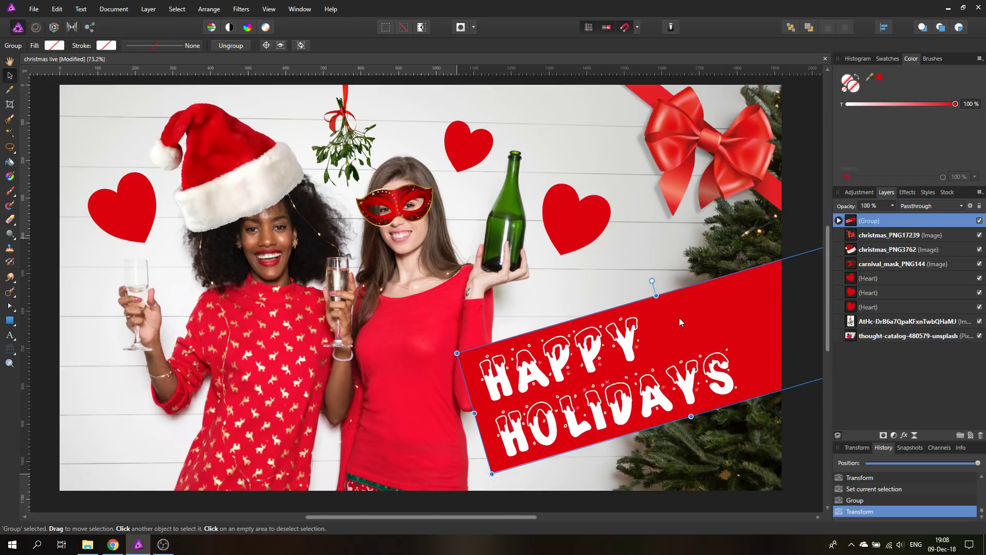
drag(681, 318, 681, 318)
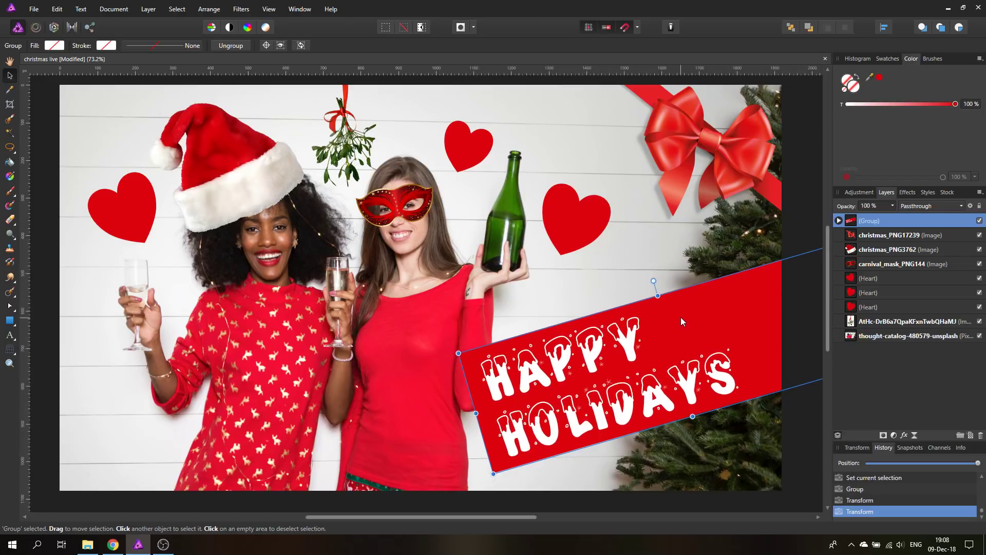
click(48, 332)
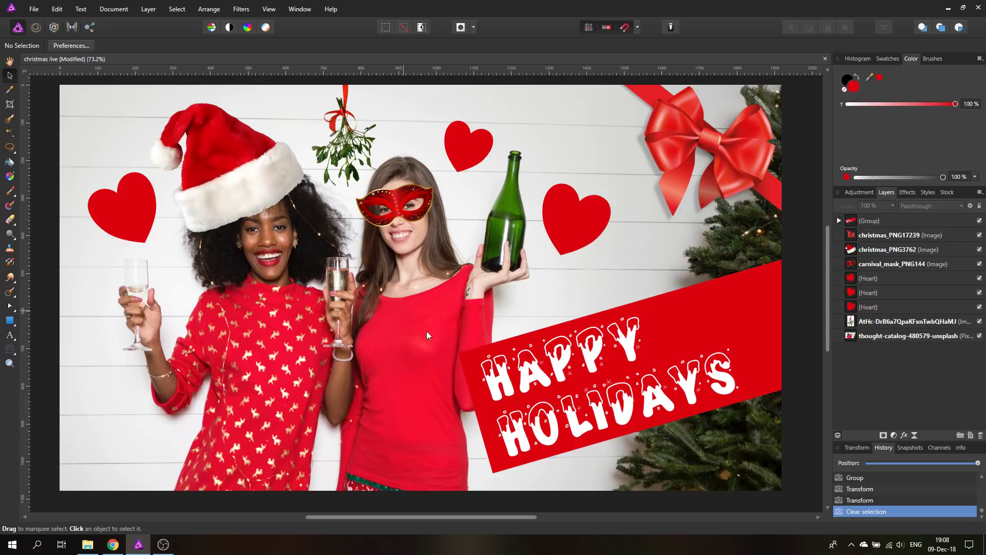
Change the fill of the grouped banner's rectangle to a green sampled from the champagne bottle (H 92, S 86, L 25).
click(699, 315)
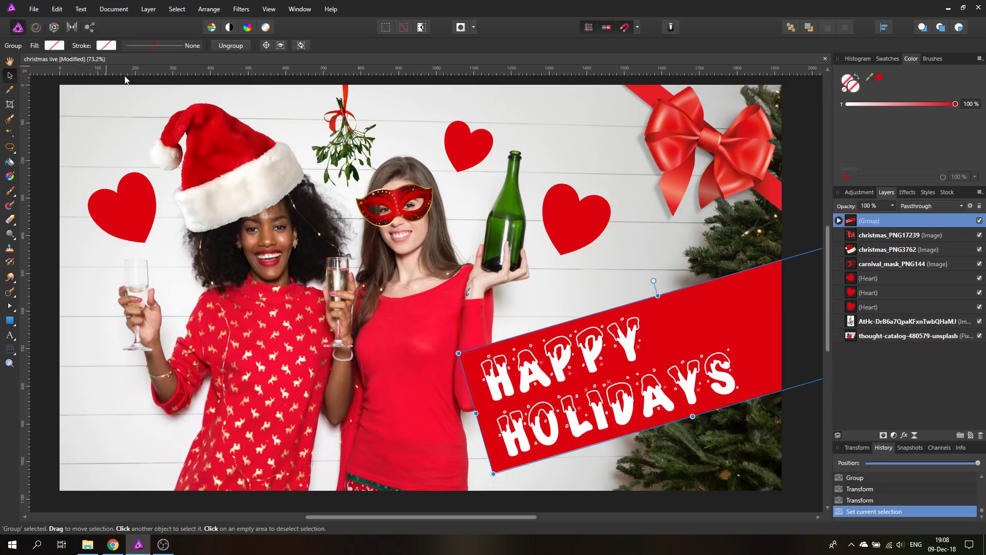
click(839, 220)
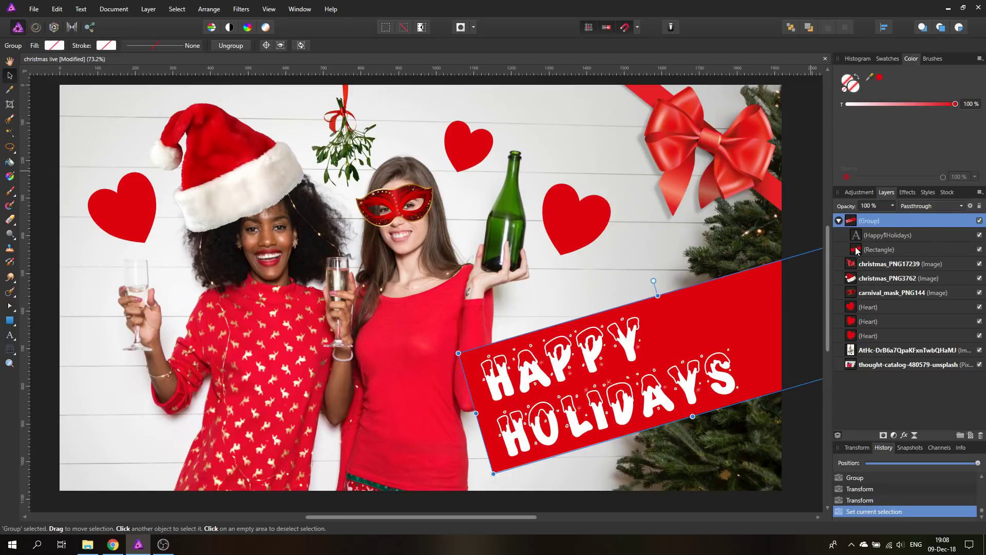
click(861, 250)
click(69, 46)
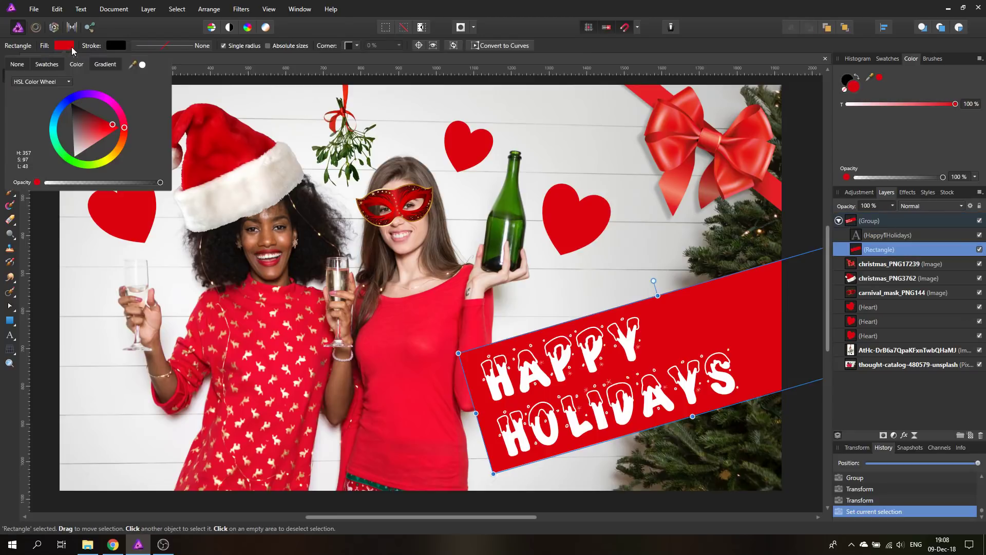
drag(142, 65, 509, 208)
click(144, 65)
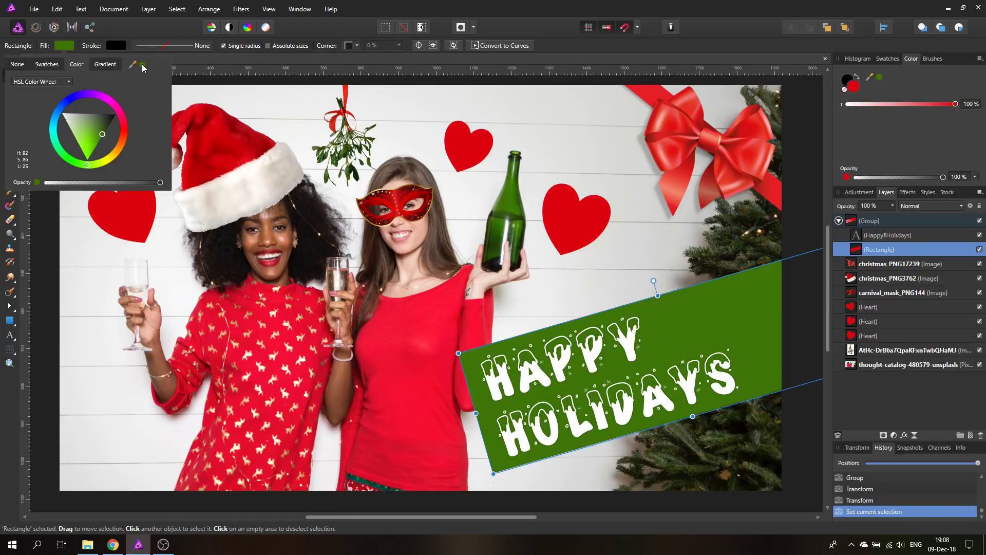
click(64, 46)
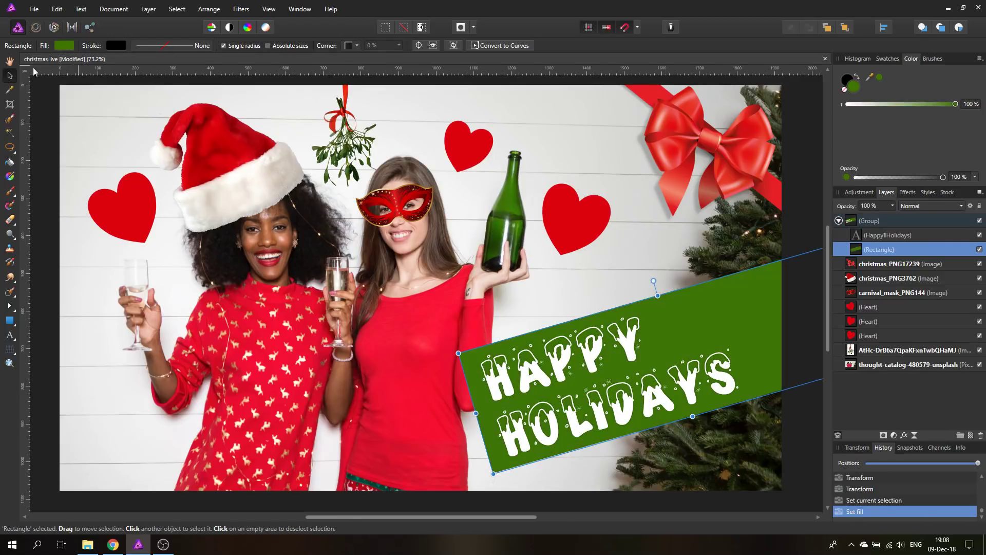
click(48, 162)
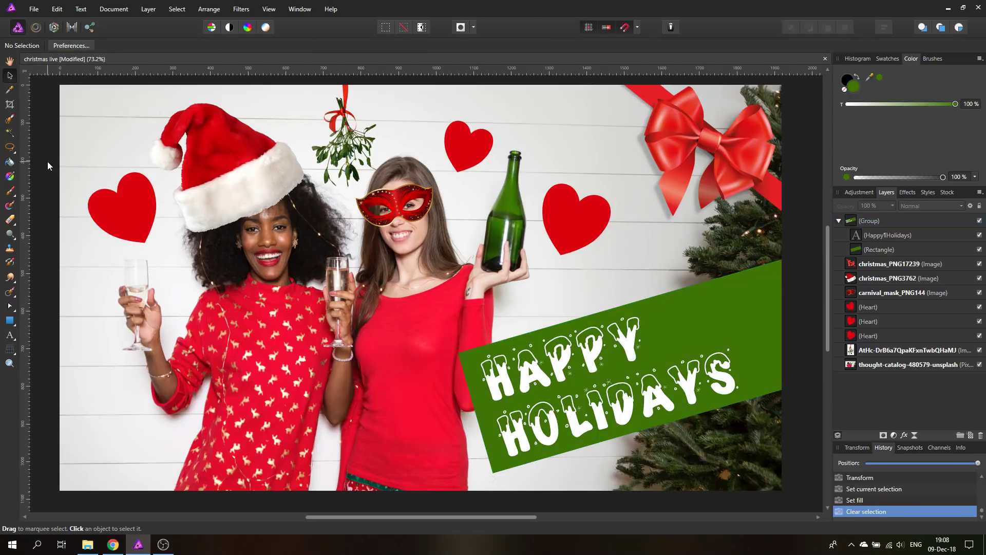